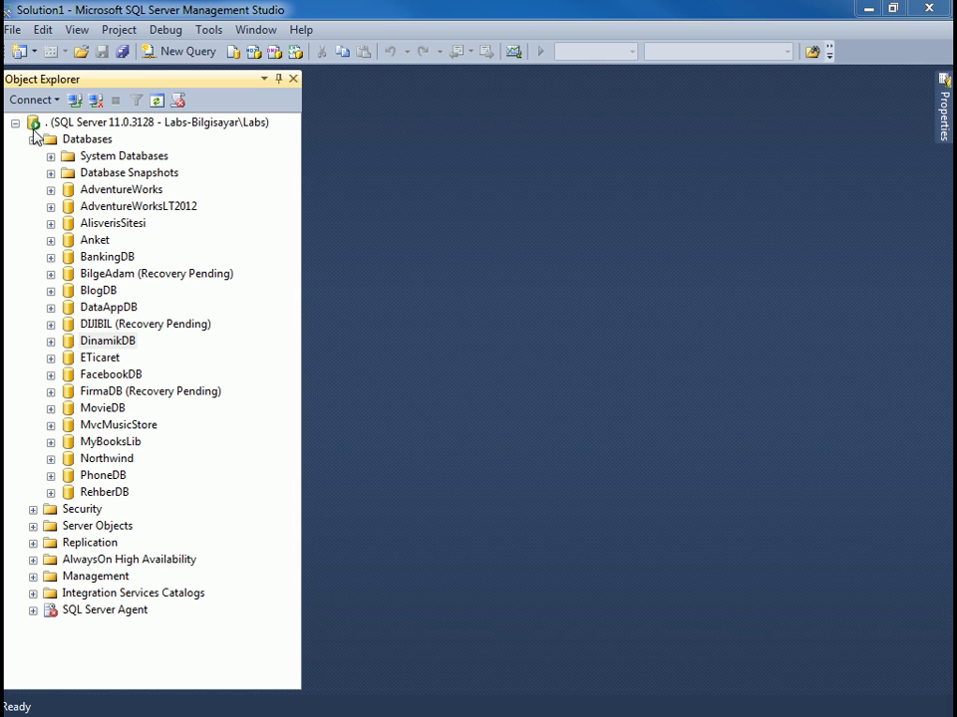
- Start a new query on DinamikDB and check the contents of the C:\Backups folder in File Explorer
left_click(189, 51)
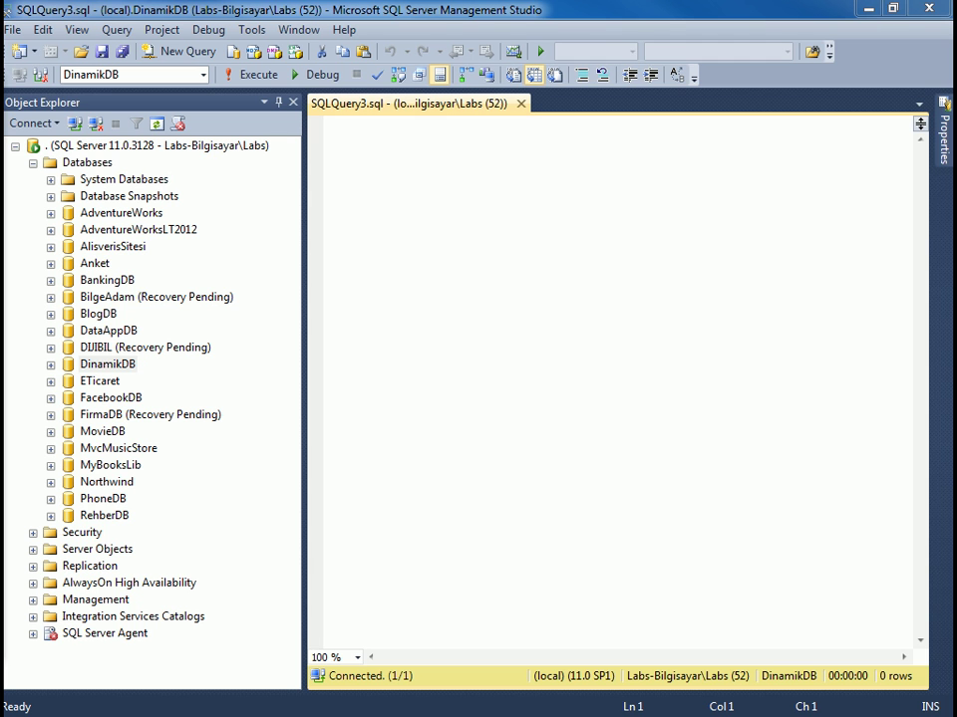
left_click_drag(487, 203, 478, 94)
left_click(545, 117)
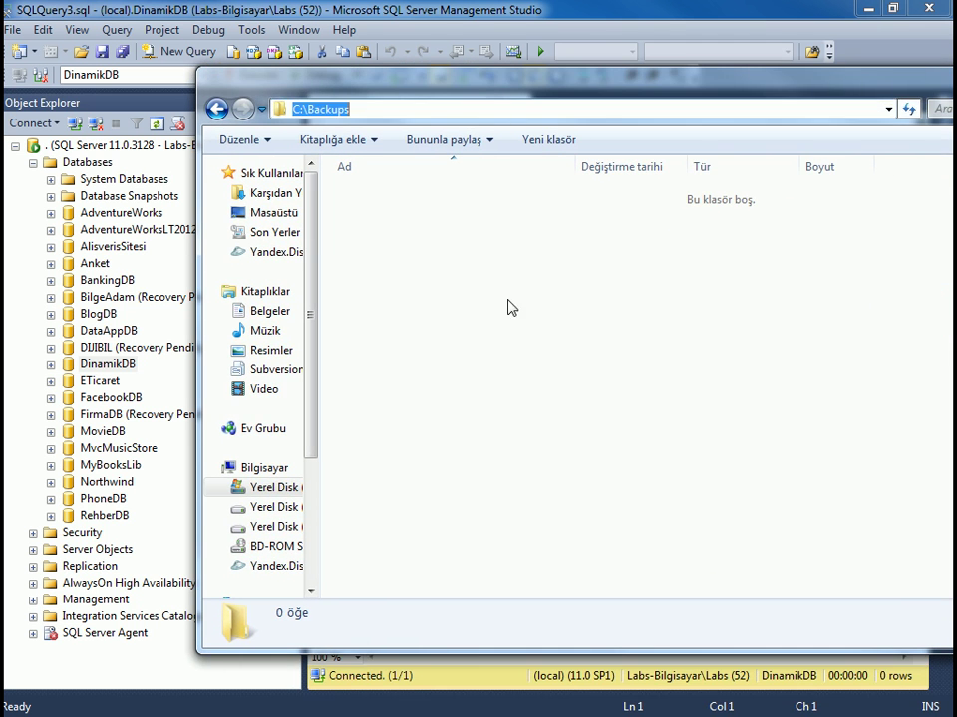
key("Escape")
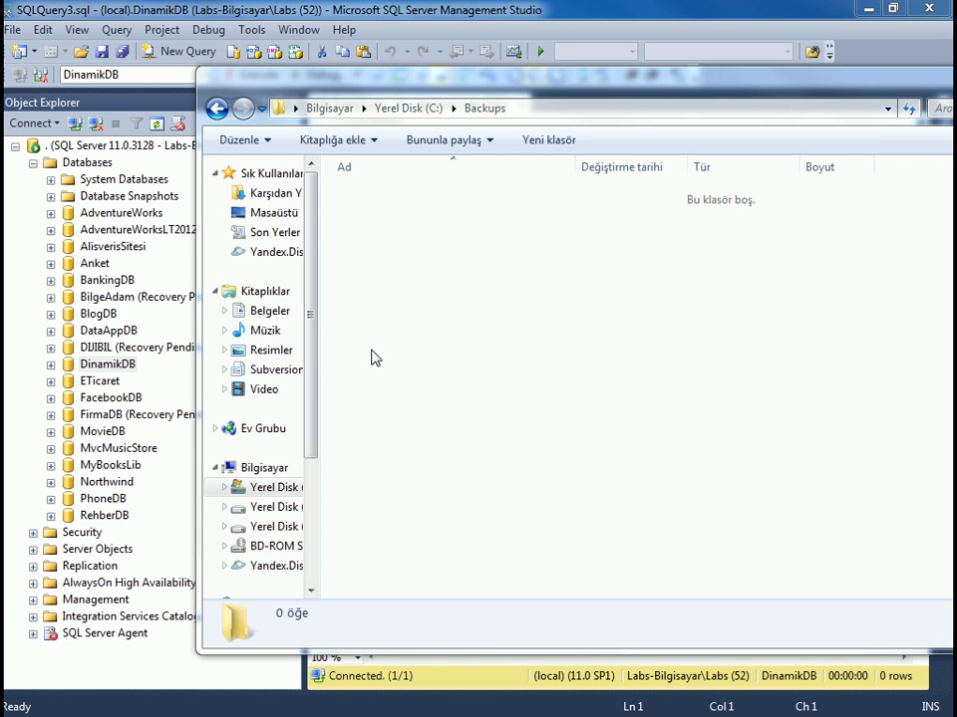
left_click_drag(198, 75, 248, 133)
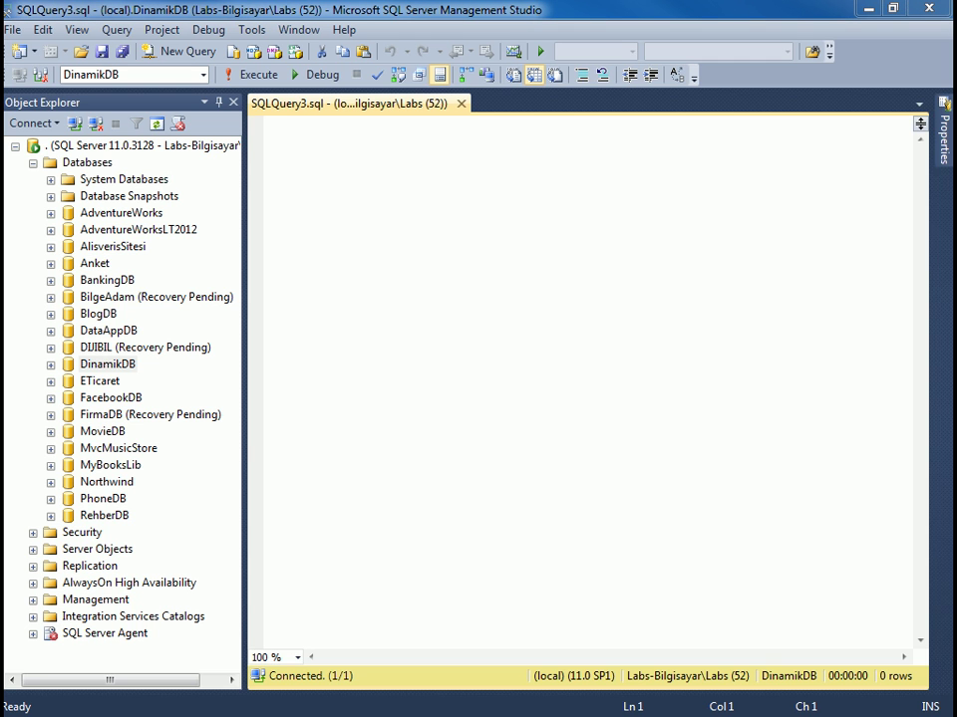
key("alt+Tab")
left_click_drag(568, 177, 533, 175)
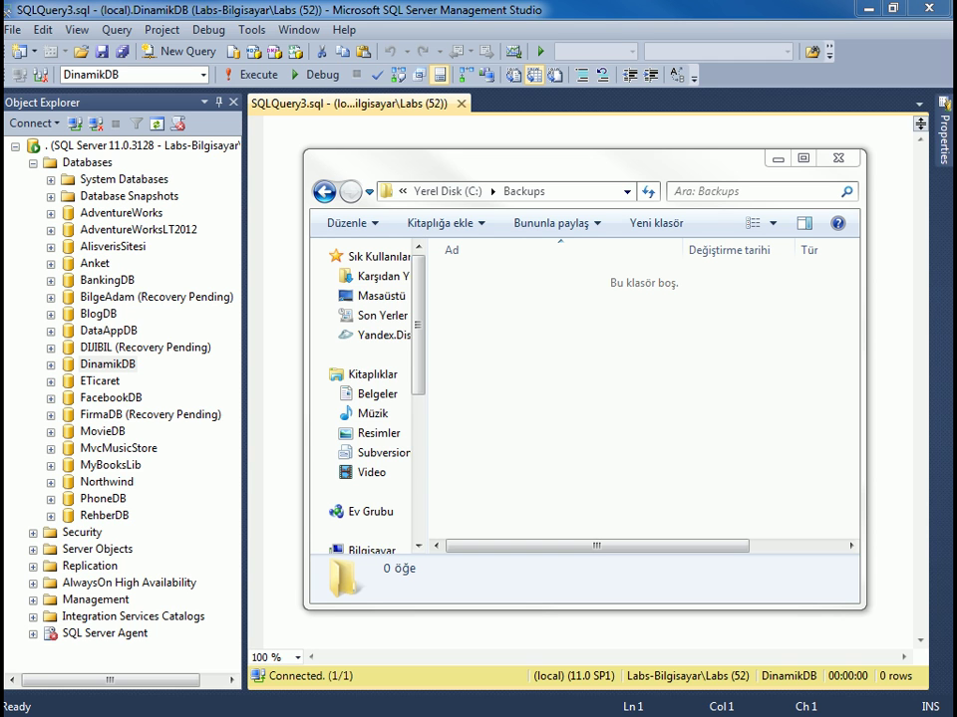
left_click(838, 160)
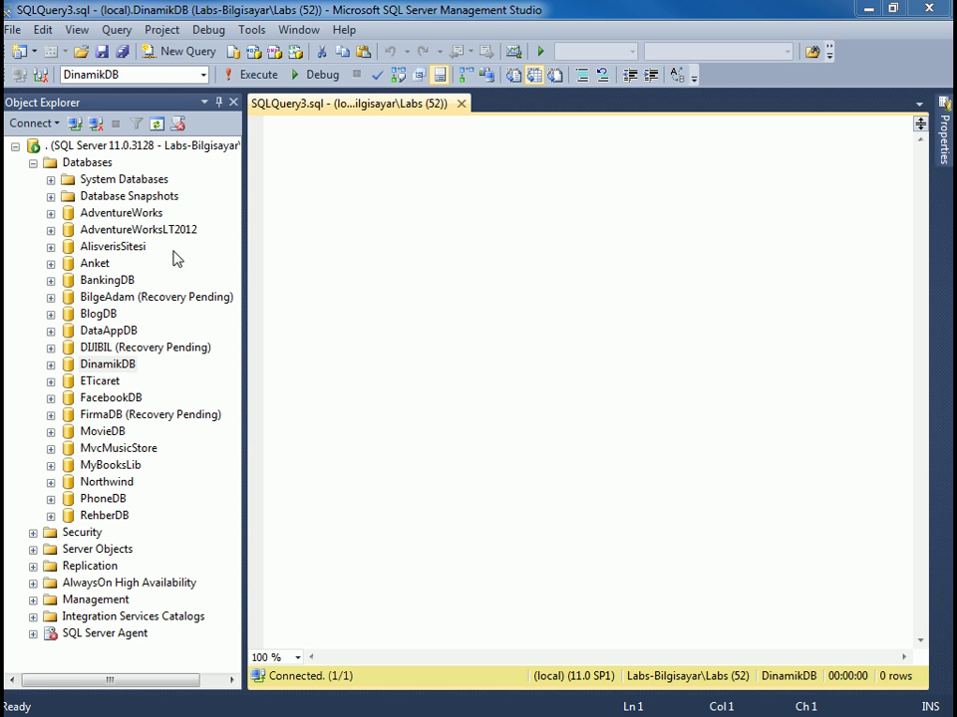
- Delete the Production.Product table from the BankingDB database
left_click(51, 280)
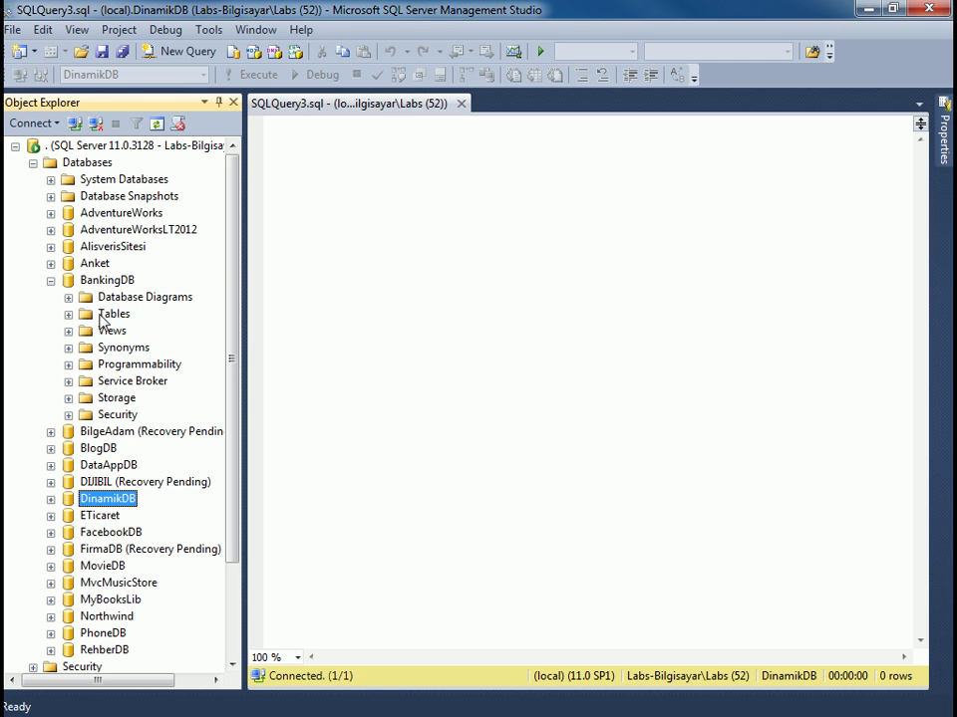
left_click(68, 313)
left_click_drag(241, 337, 286, 337)
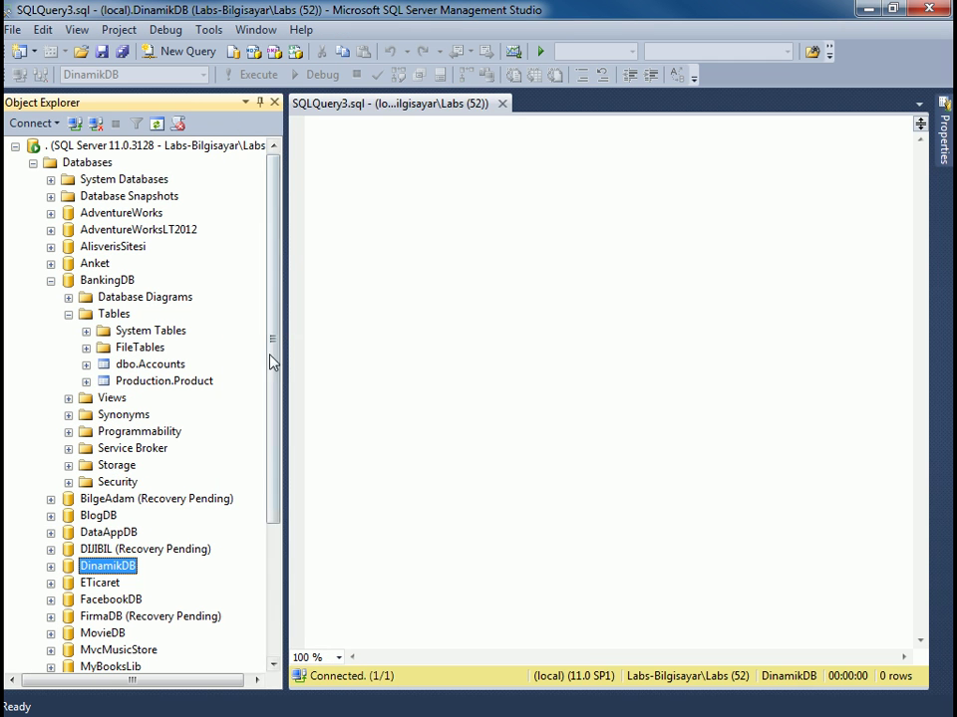
right_click(172, 385)
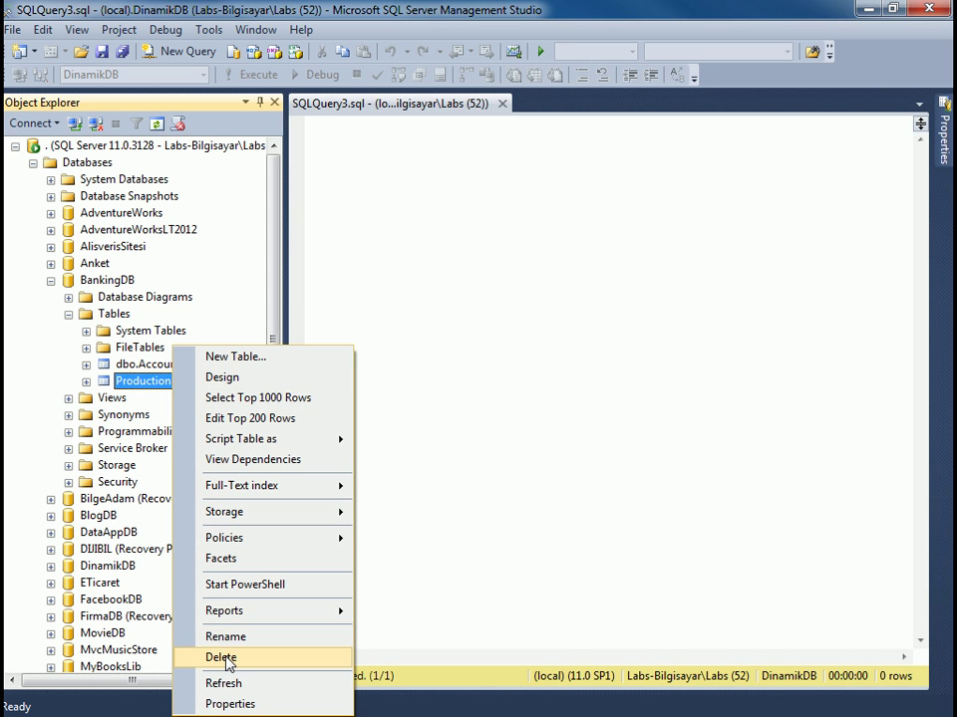
left_click(228, 658)
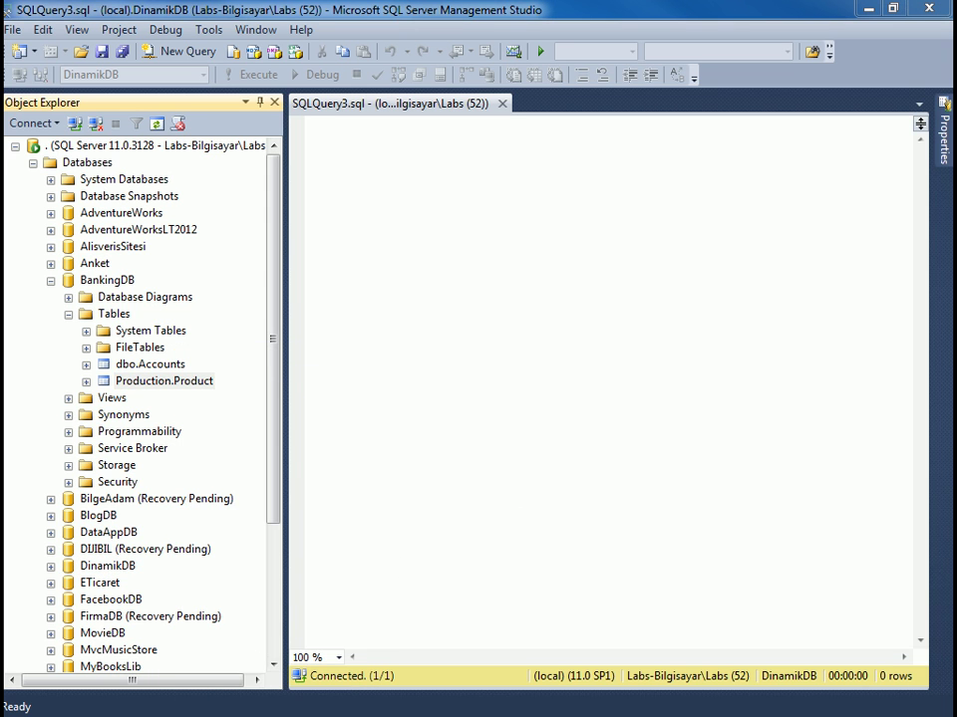
left_click(432, 373)
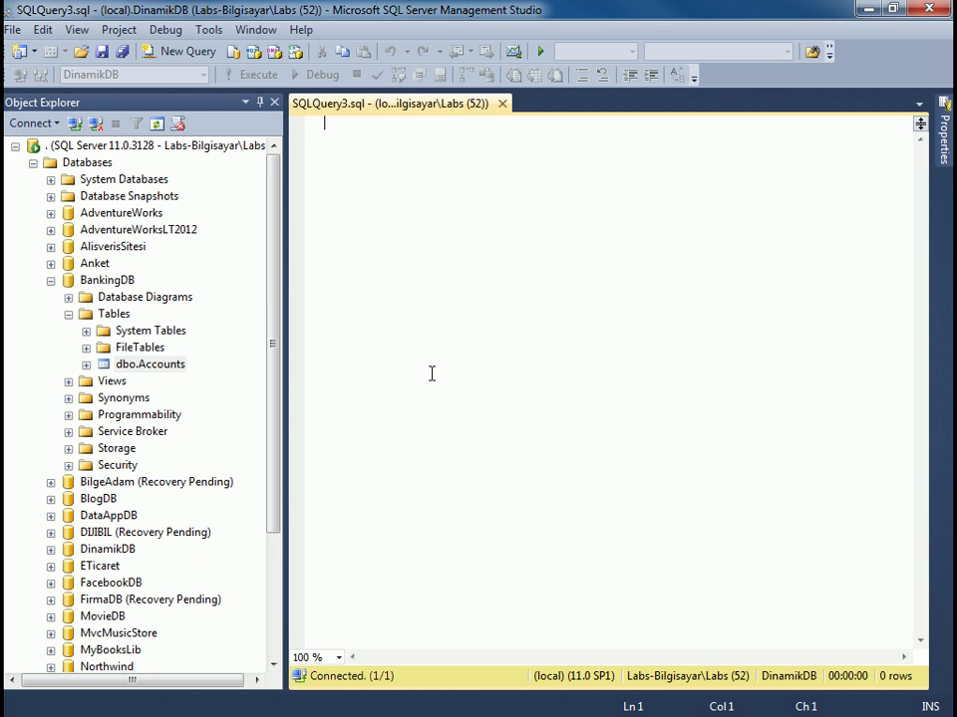
- View the top 200 rows of BankingDB's dbo.Accounts table in edit mode, close them and collapse the database node
right_click(149, 368)
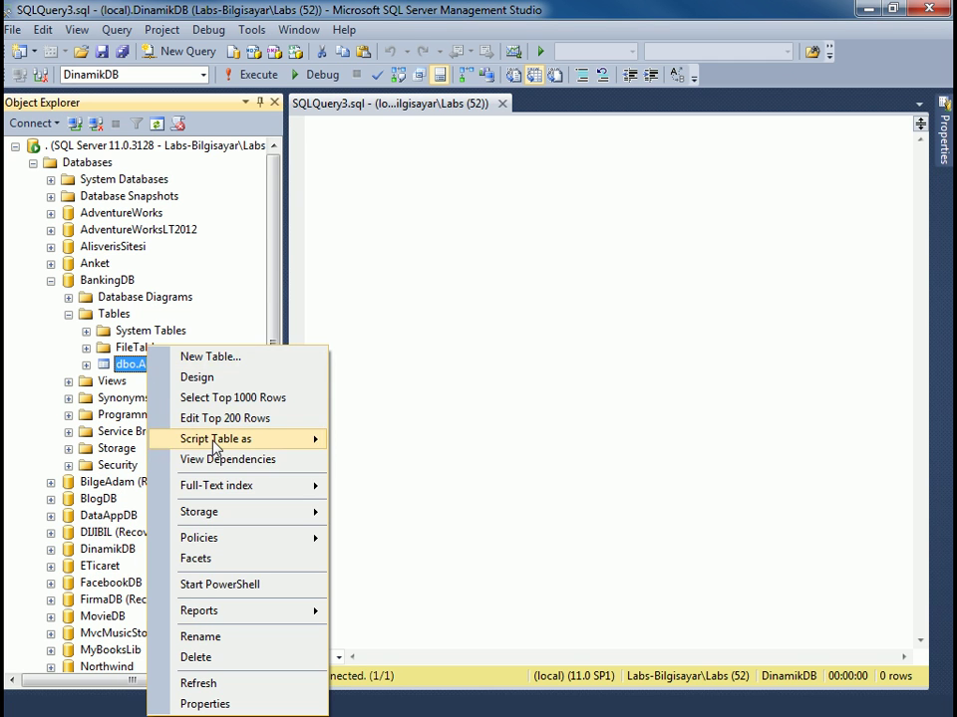
left_click(223, 418)
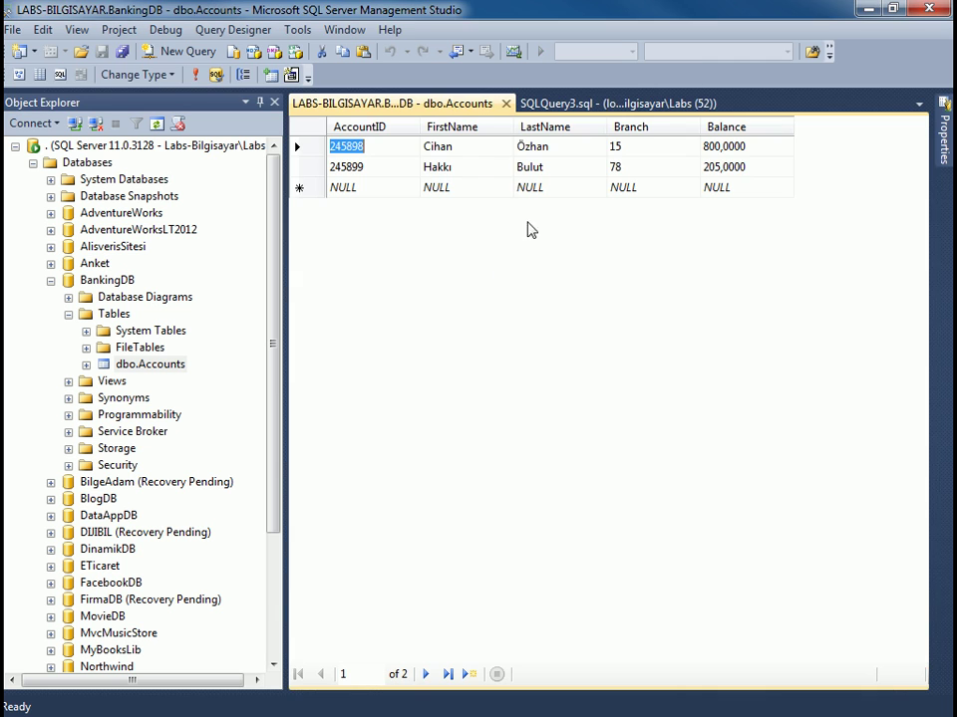
left_click(506, 103)
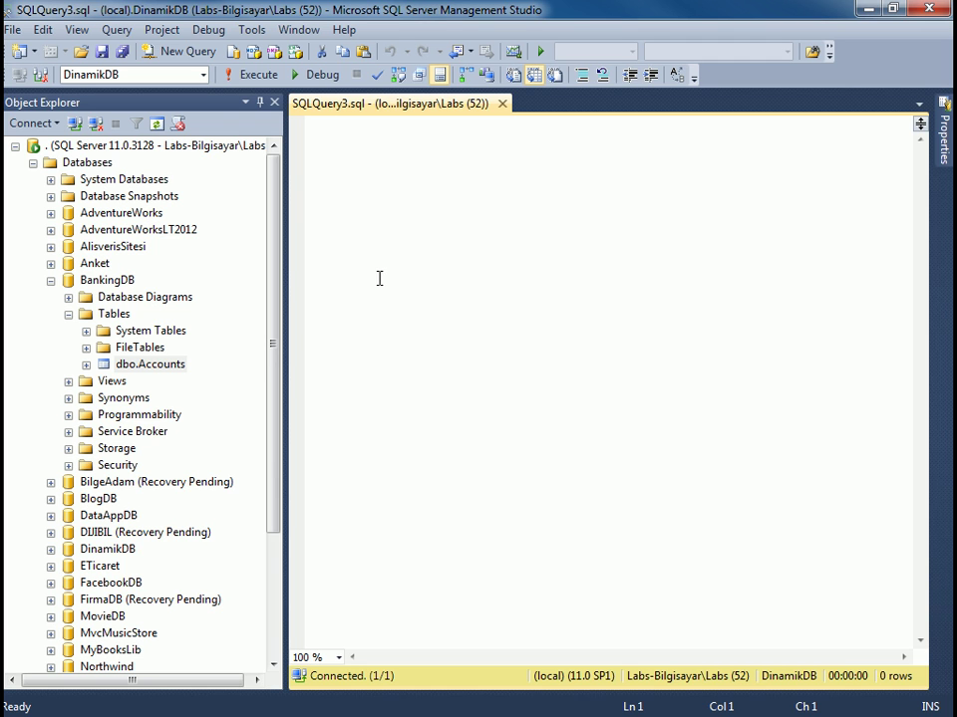
left_click(67, 314)
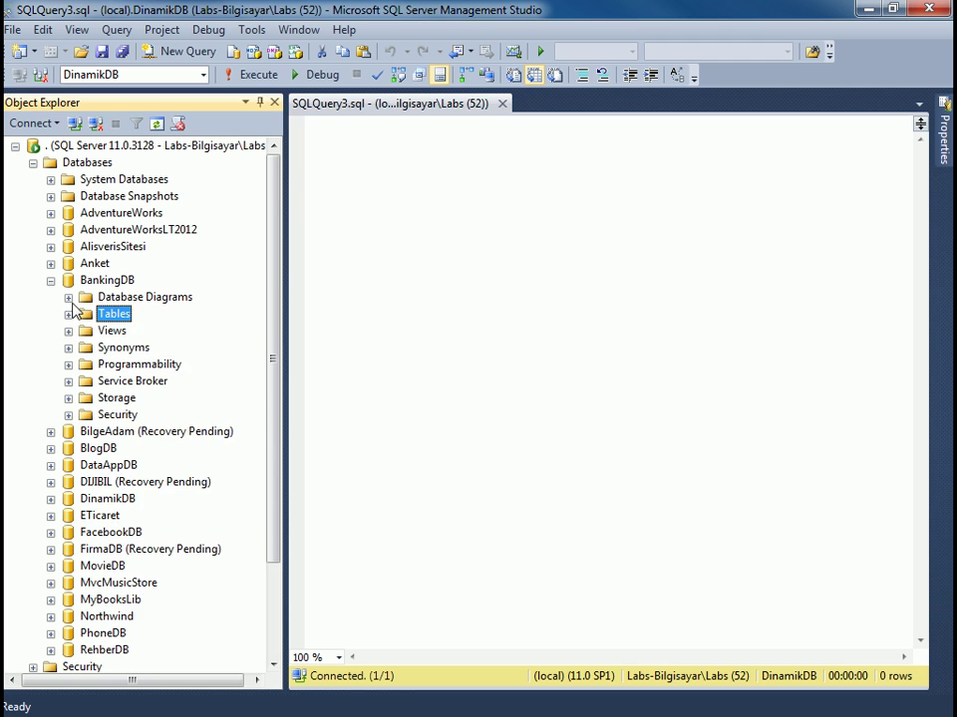
left_click(50, 281)
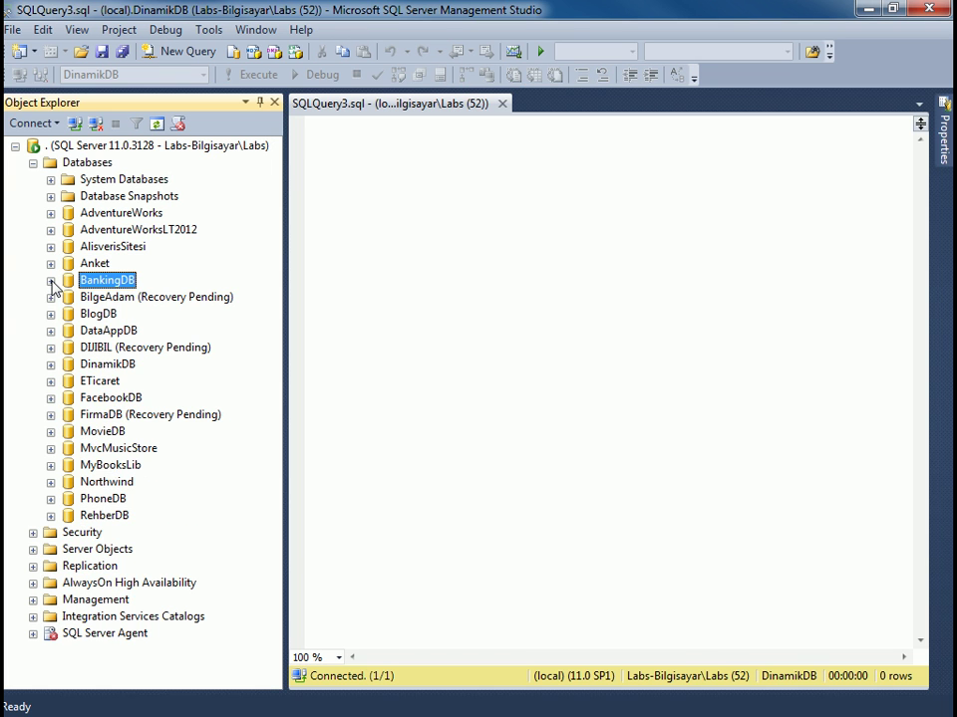
- Check the storage path of BankingDB's data and log files in its database properties
left_click(51, 281)
right_click(97, 283)
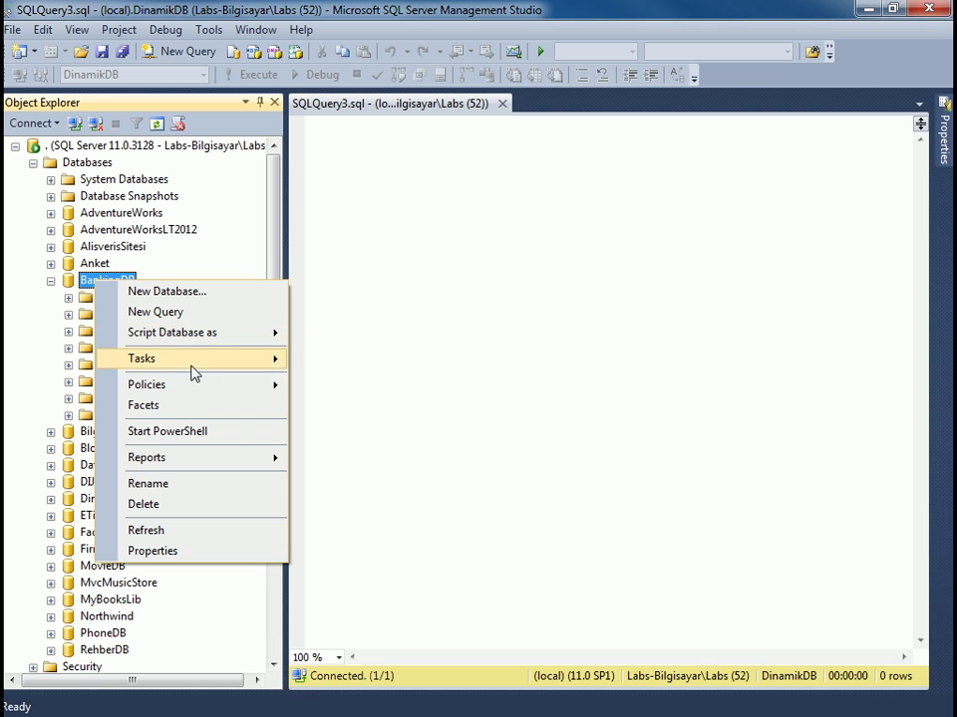
left_click(201, 368)
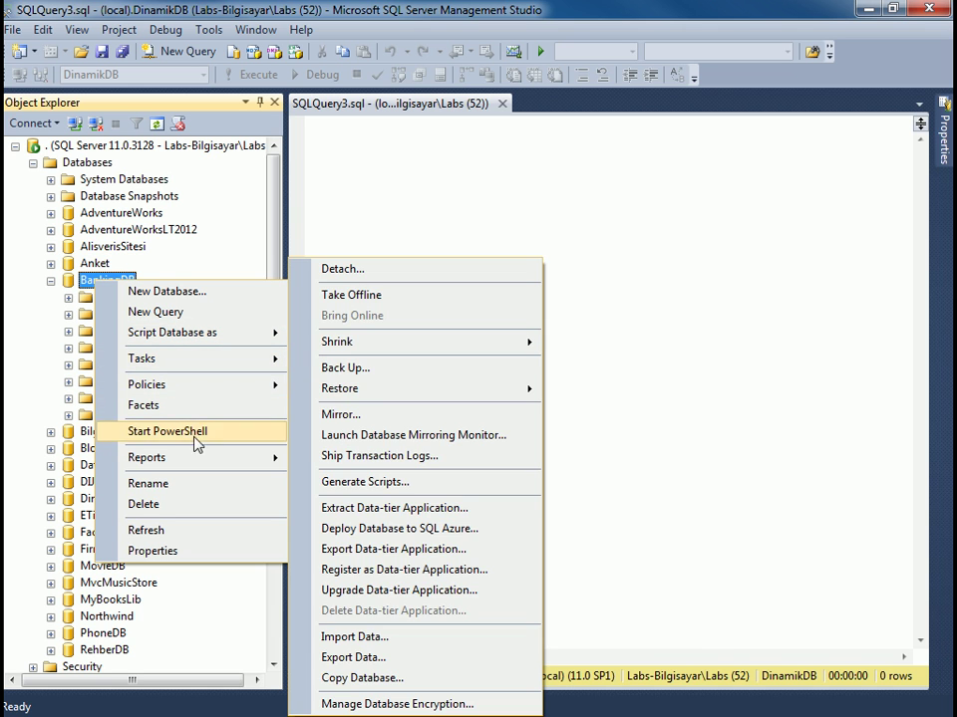
mouse_move(203, 362)
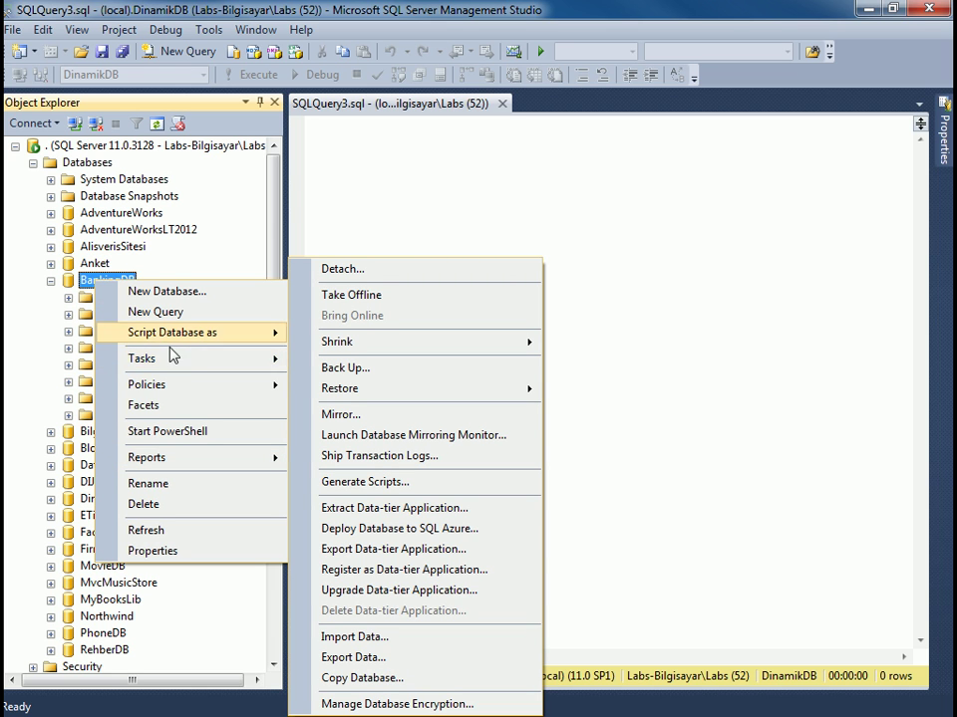
left_click(193, 551)
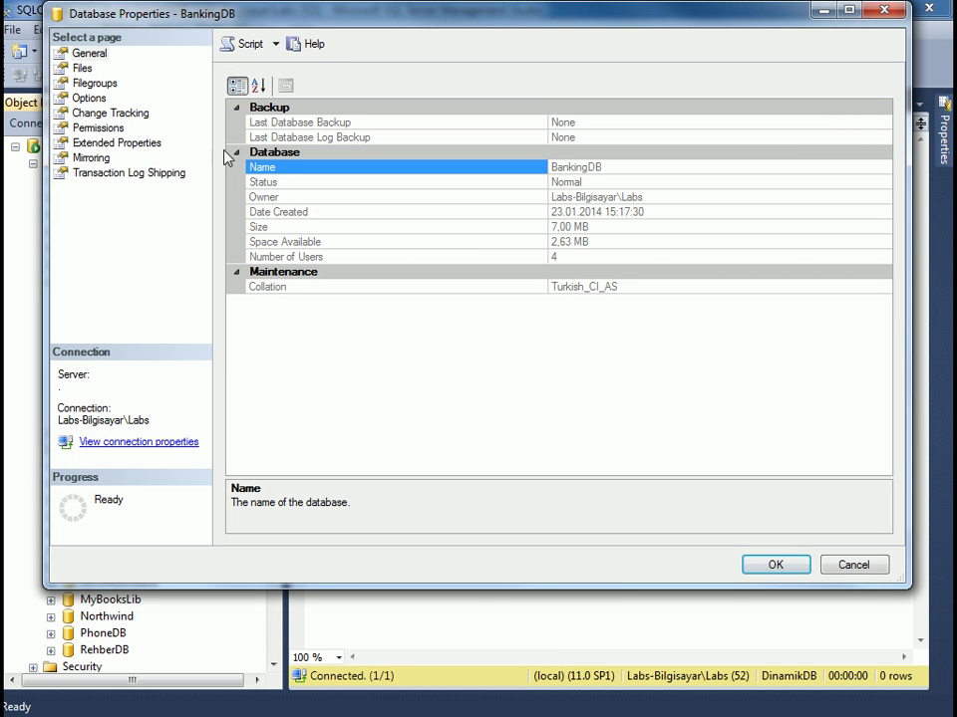
left_click(79, 67)
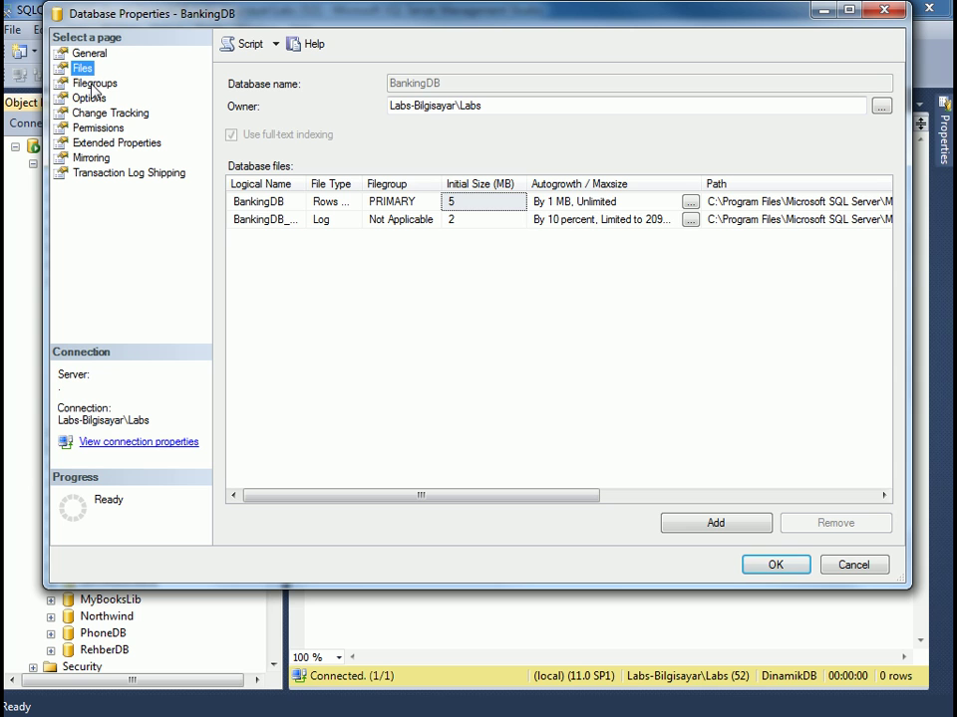
left_click(731, 204)
left_click_drag(577, 499, 730, 502)
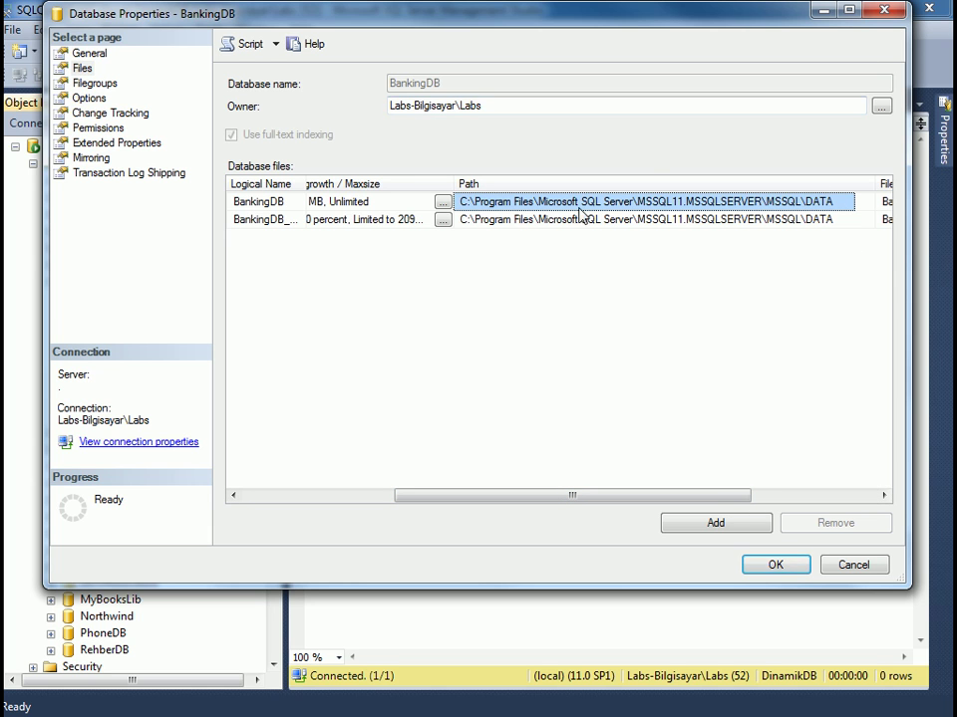
left_click(898, 14)
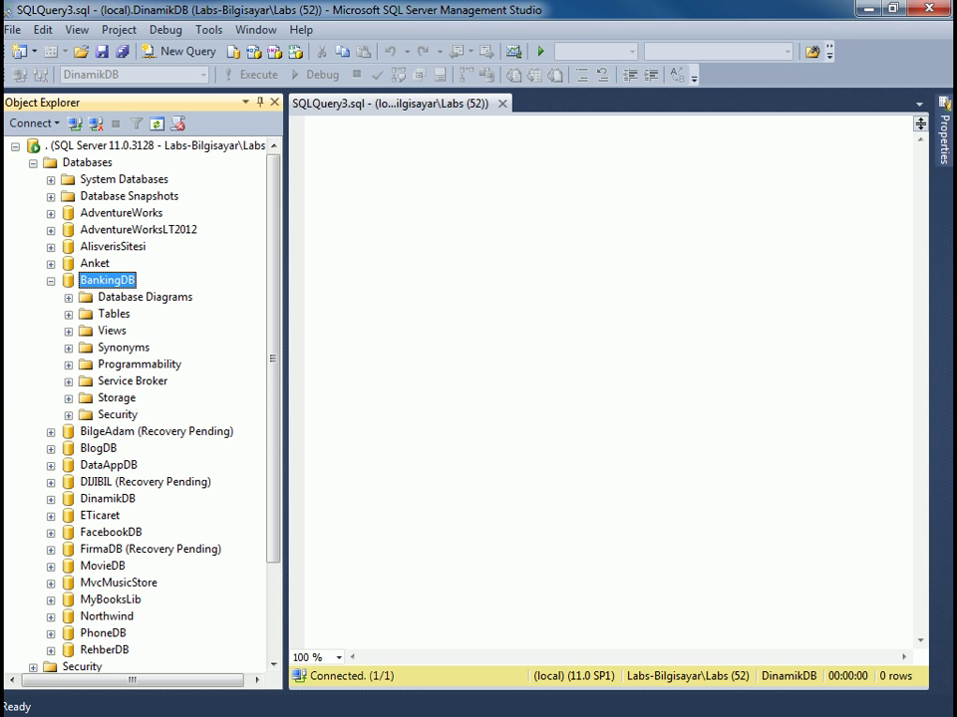
- In File Explorer, open C:\Program Files\Microsoft SQL Server\MSSQL11.MSSQLSERVER\MSSQL\DATA and maximize the window
key("super+e")
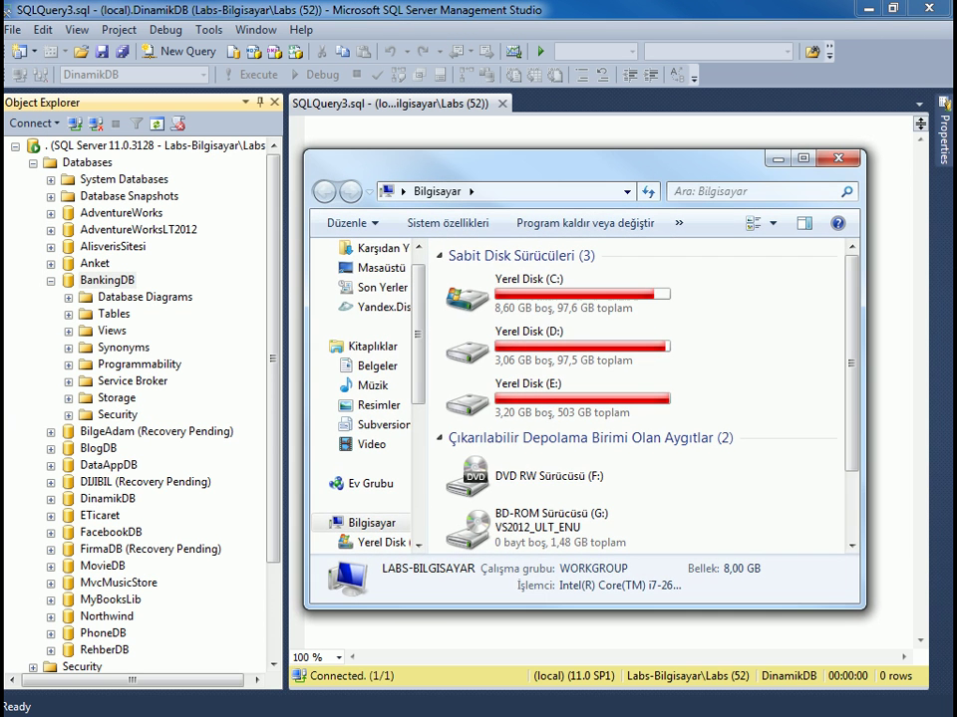
left_click(603, 306)
double_click(603, 306)
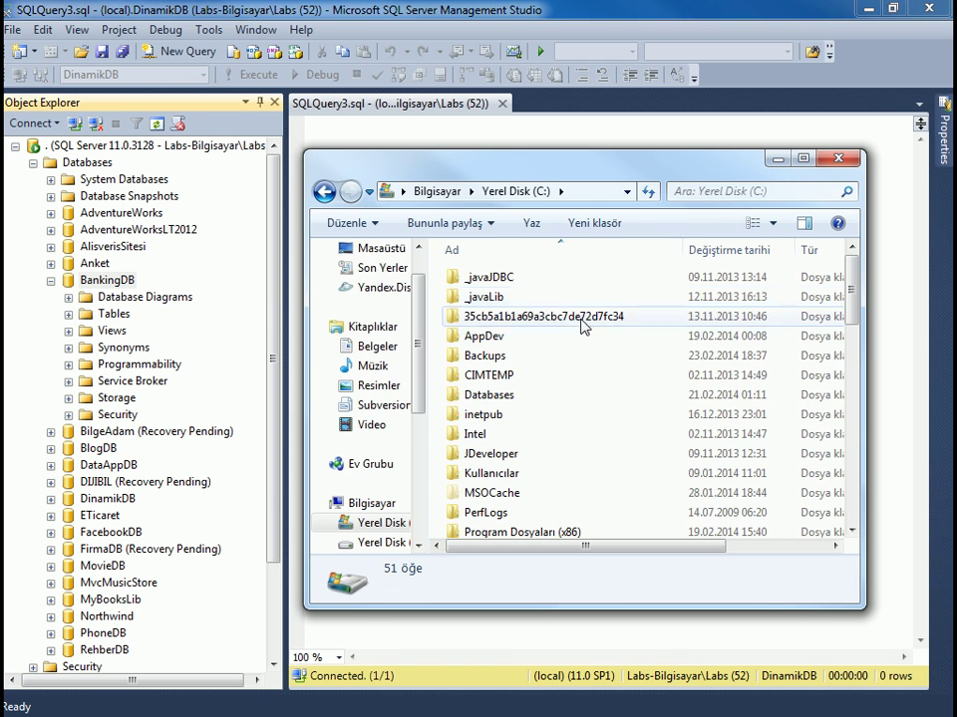
scroll(506, 490, "down", 3)
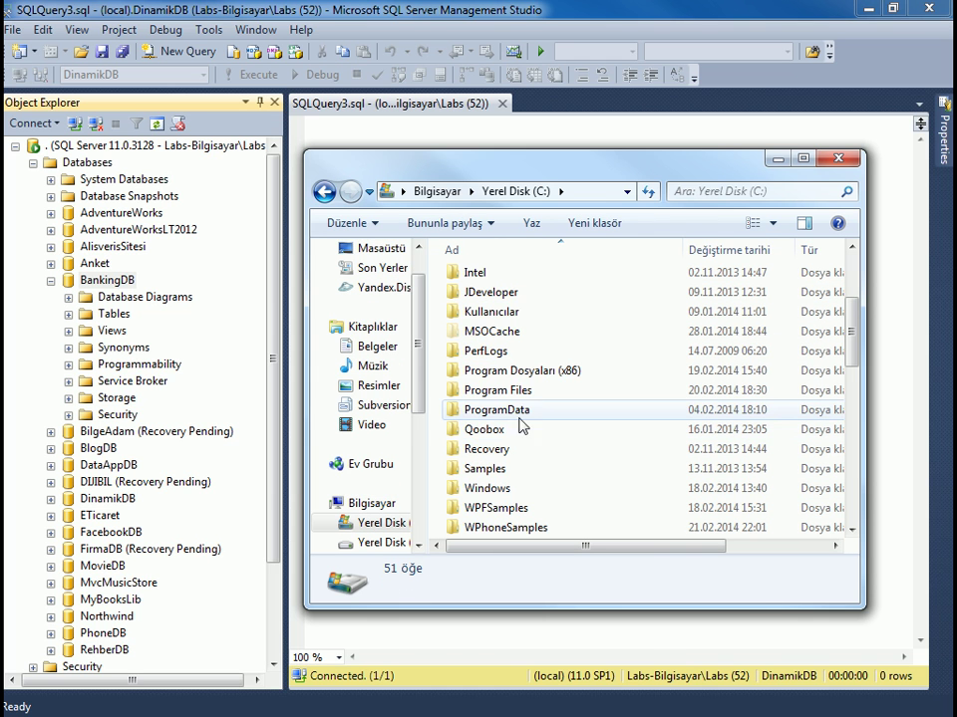
left_click(536, 389)
double_click(538, 390)
scroll(525, 425, "down", 5)
double_click(513, 391)
left_click(501, 378)
double_click(501, 384)
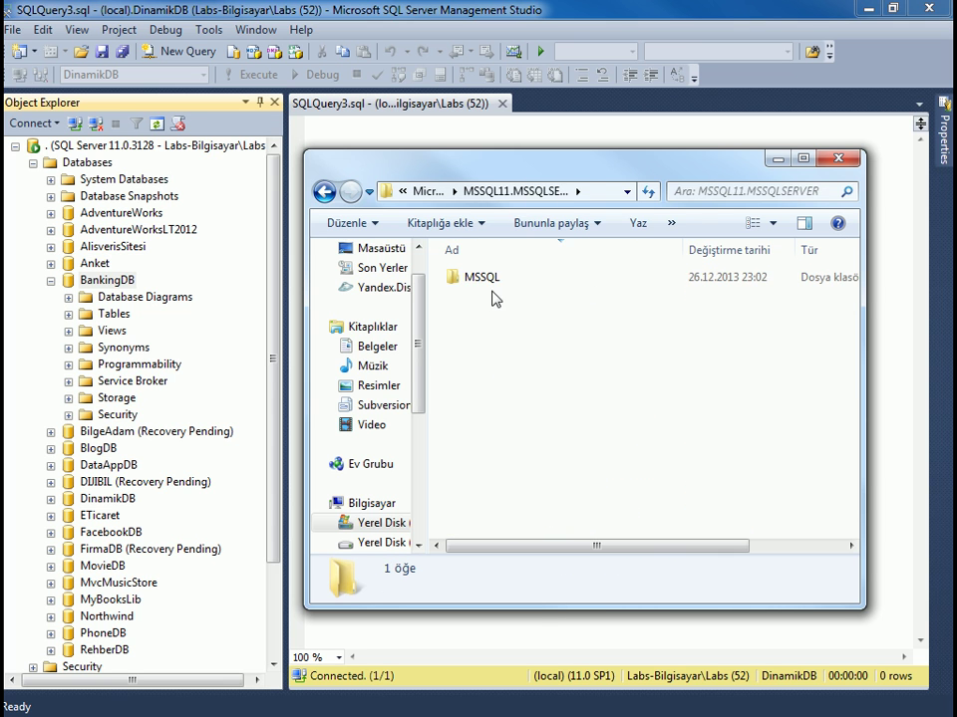
double_click(498, 310)
double_click(498, 316)
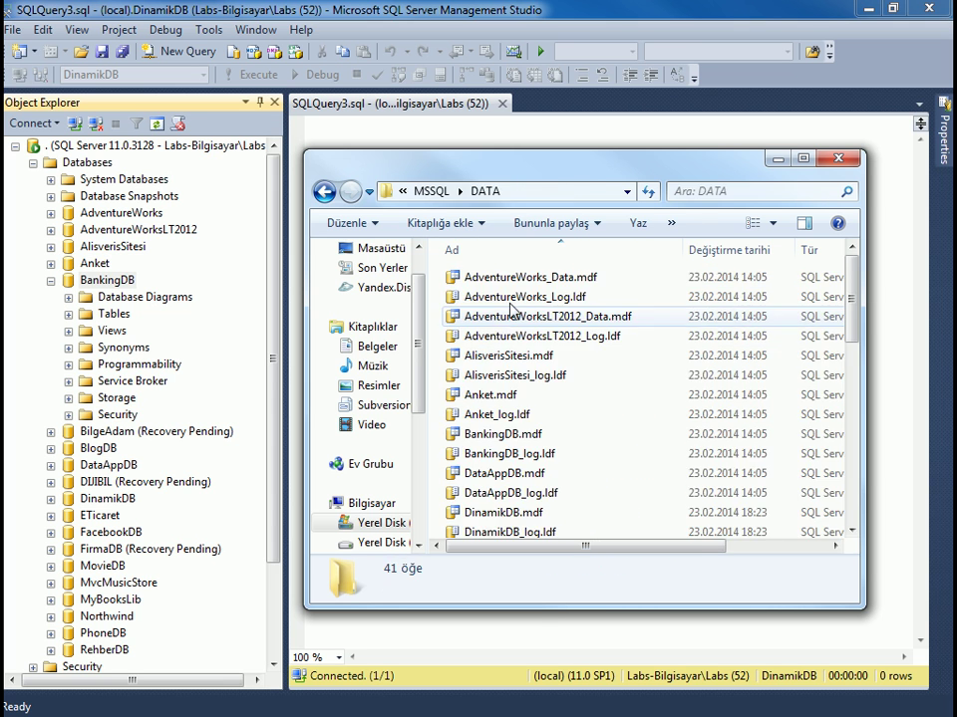
double_click(434, 156)
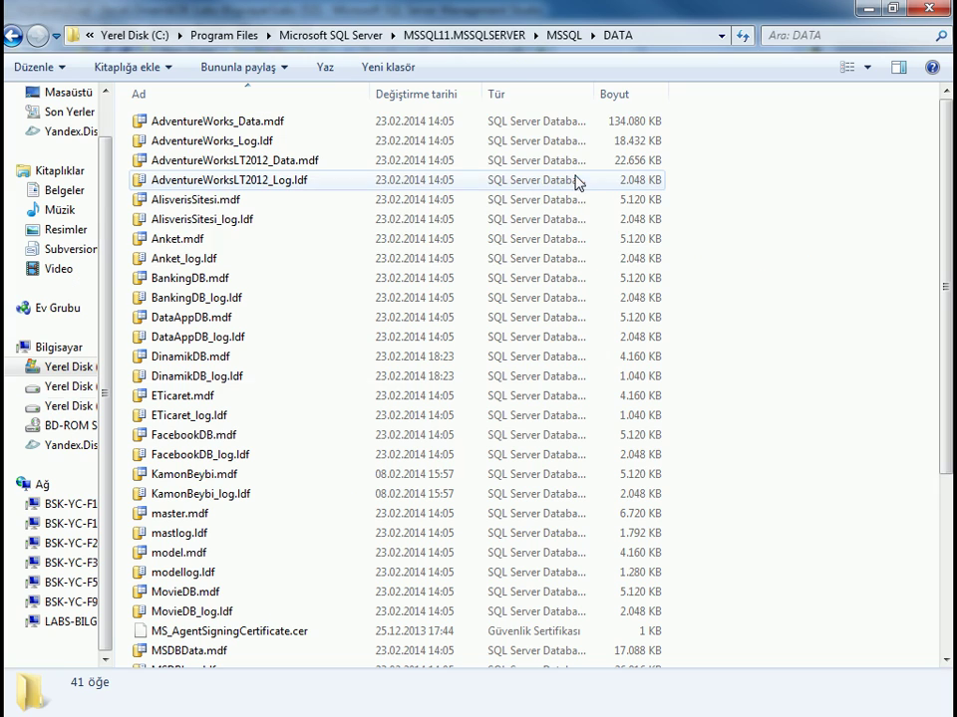
- Try to delete the AdventureWorks_Data.mdf file from the DATA folder
left_click(241, 123)
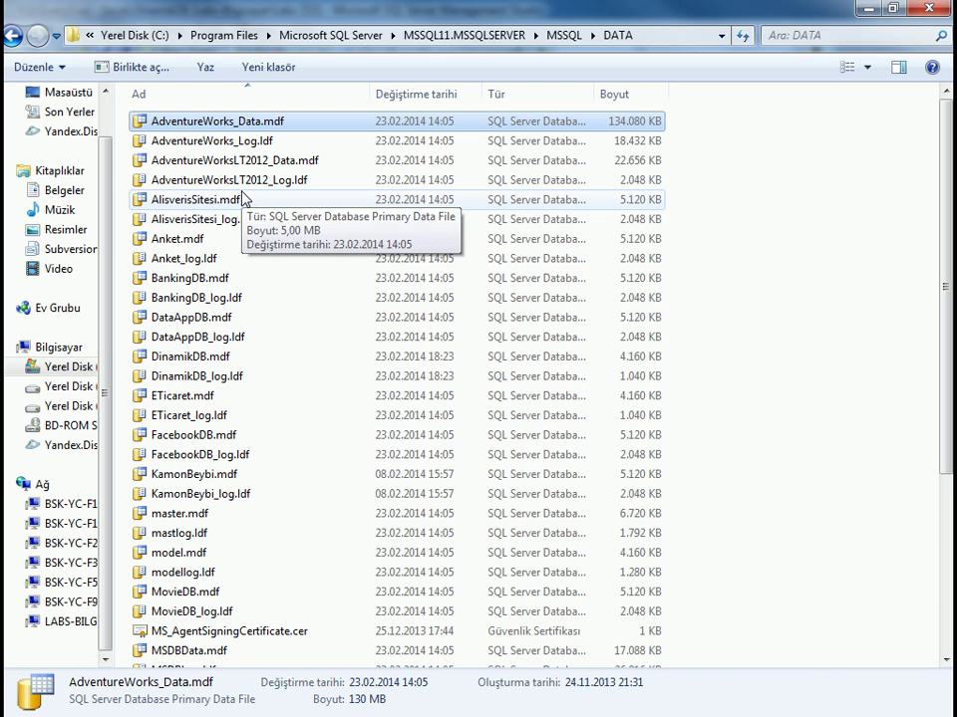
key("Delete")
key("Return")
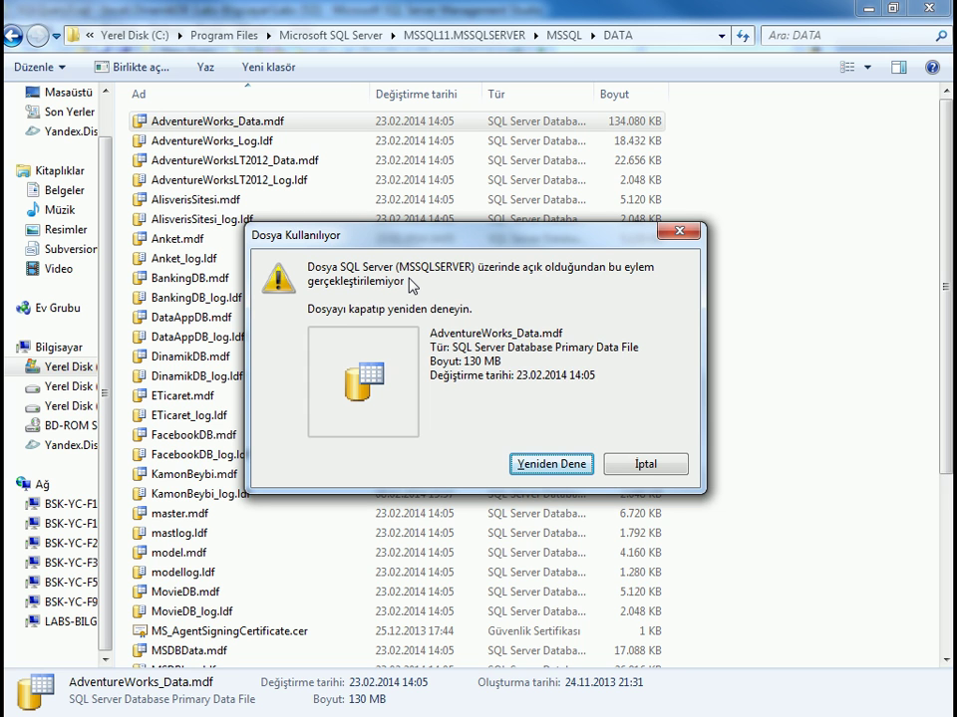
left_click(641, 463)
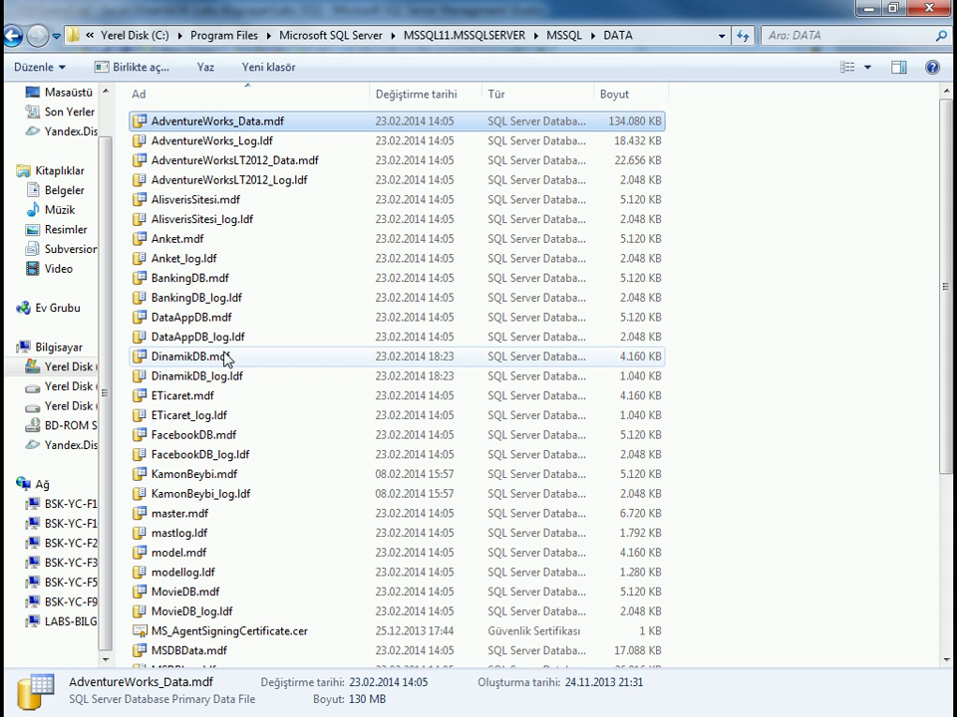
- Try to rename AdventureWorks_Data.mdf as JKHKJHJHK.mdf
left_click(155, 121)
type("JKHKJHJHK.mdf")
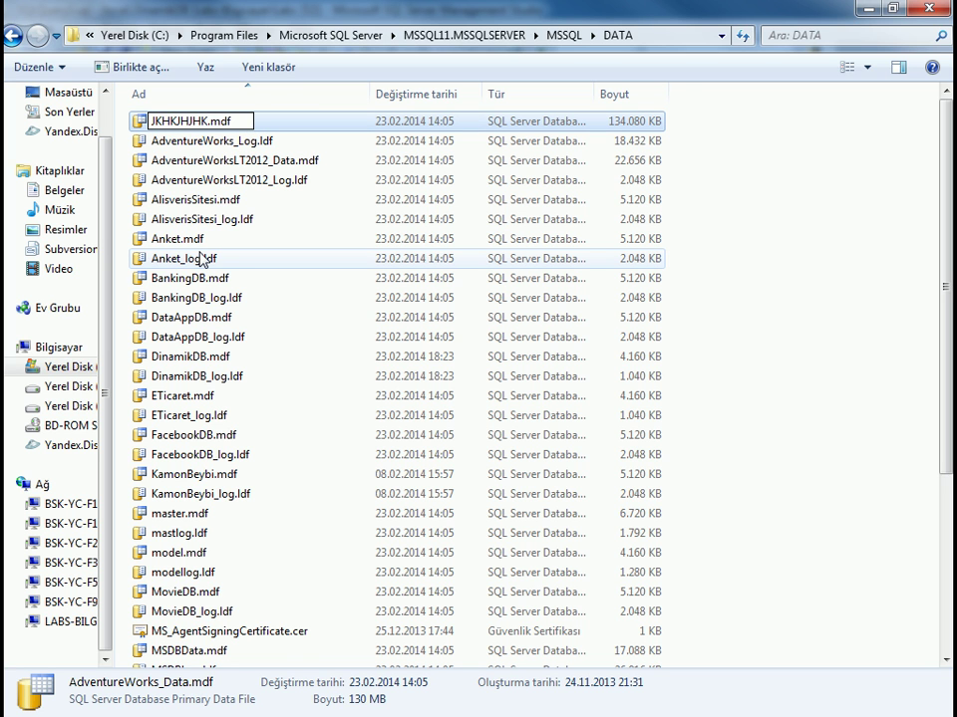
key("Return")
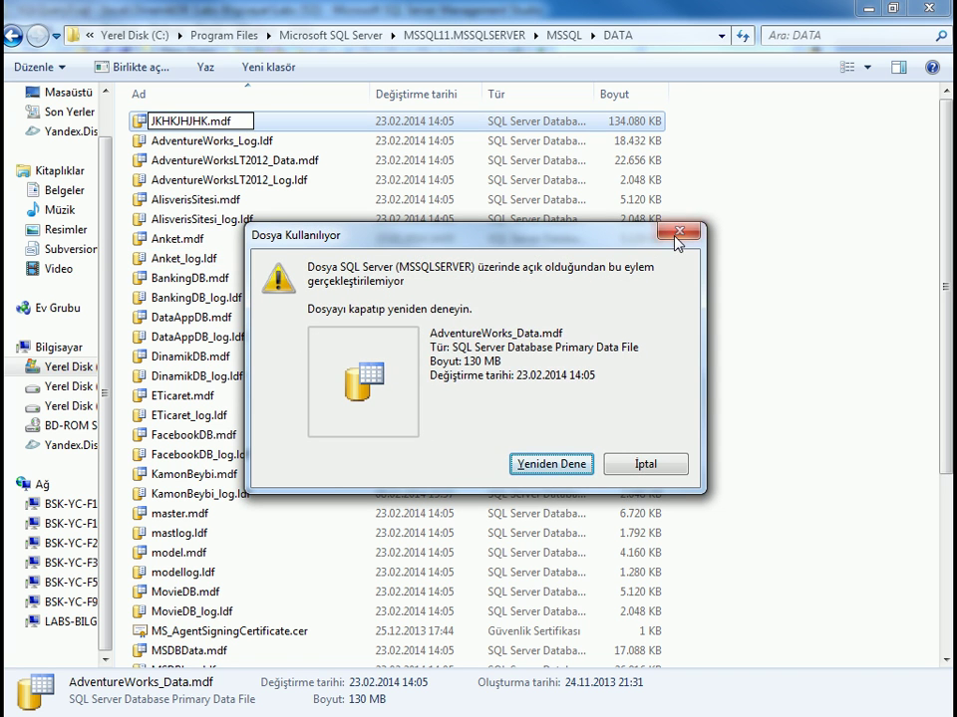
left_click(678, 233)
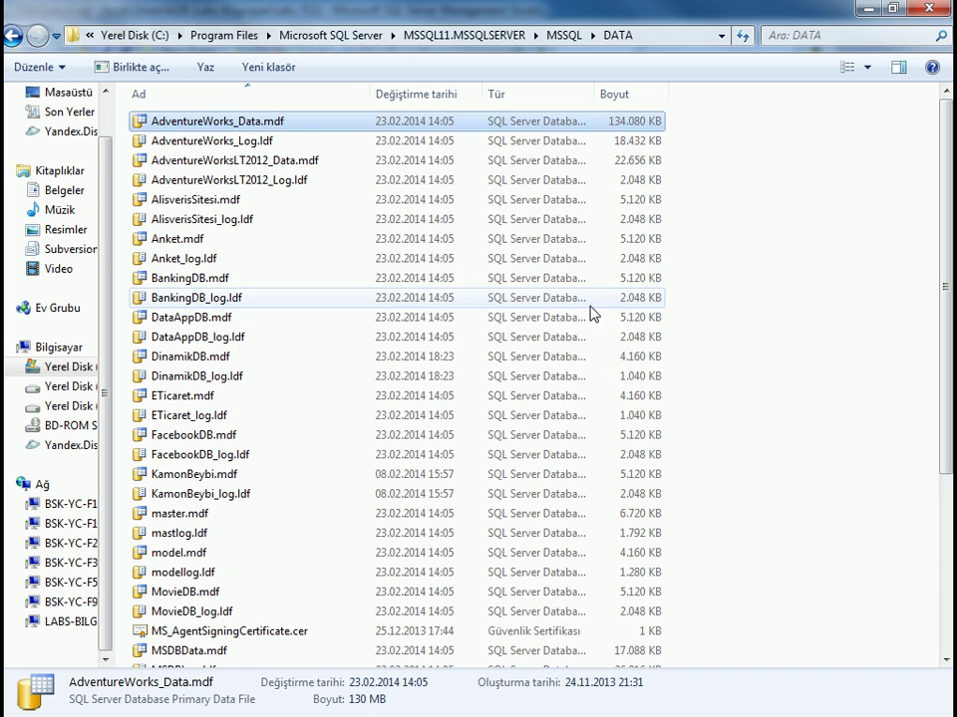
- Restore the DATA folder window to a smaller size and minimize it to return to SQL Server Management Studio
left_click(752, 194)
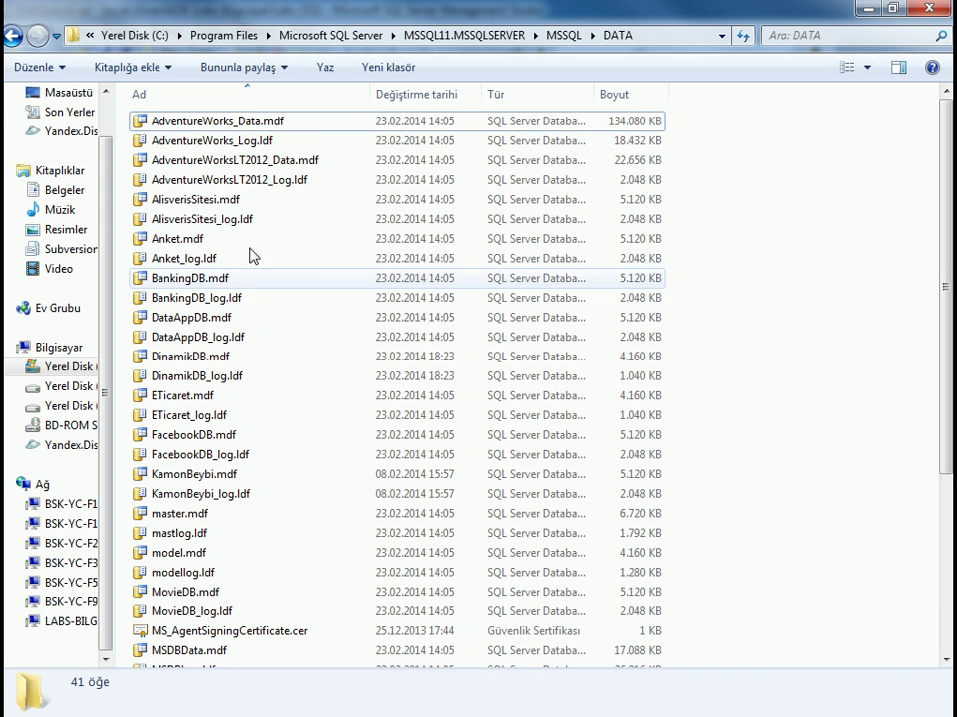
left_click_drag(387, 14, 599, 142)
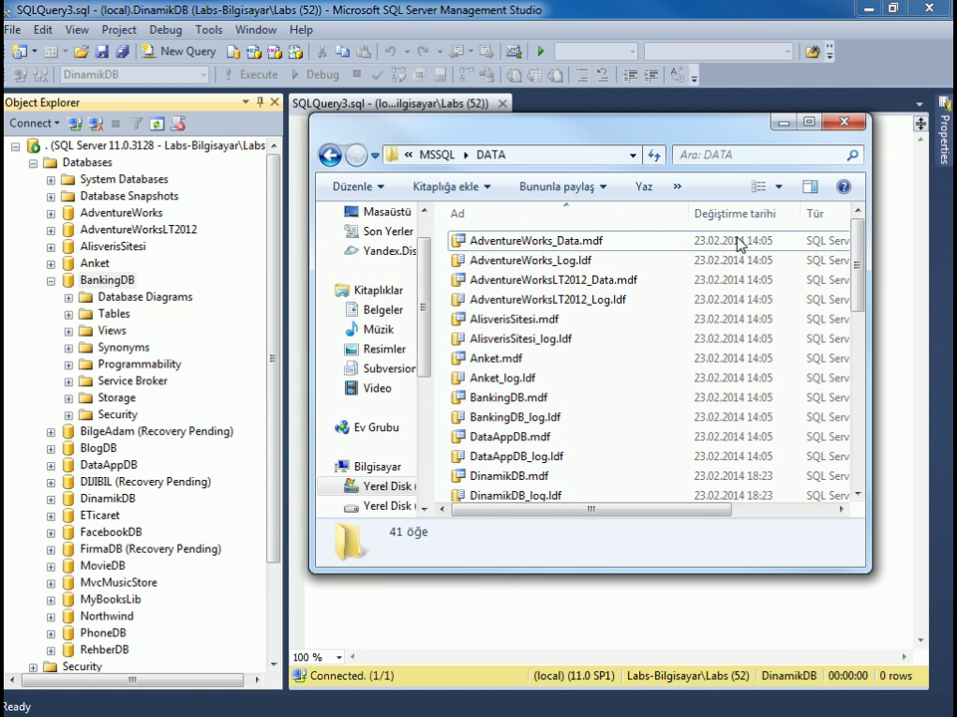
left_click(596, 418)
scroll(596, 408, "down", 1)
left_click(783, 121)
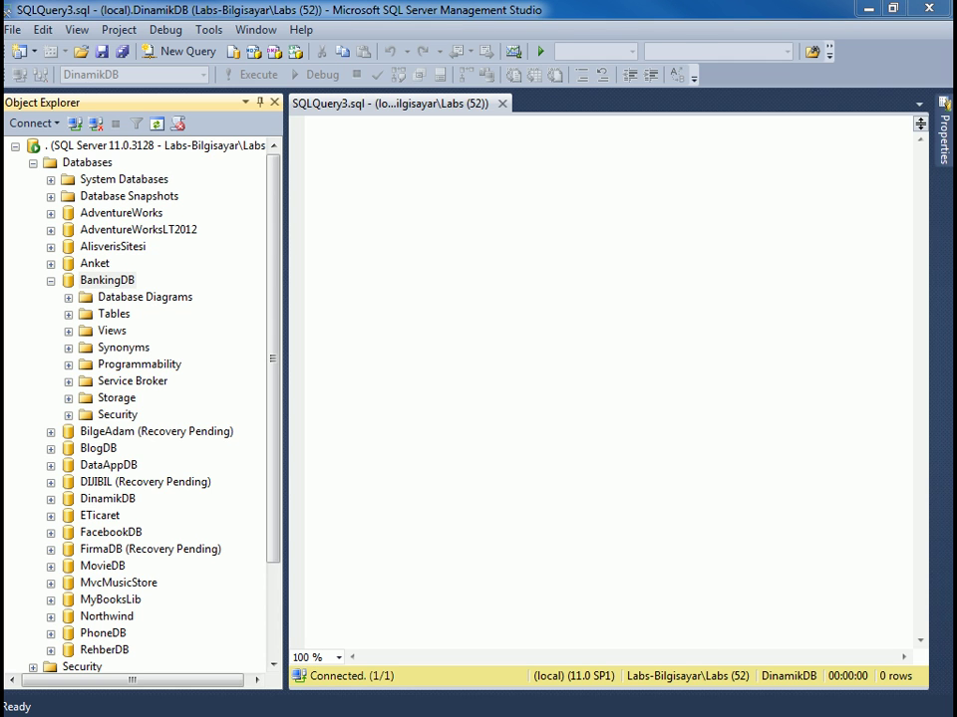
- Try to take the BankingDB database offline
right_click(108, 283)
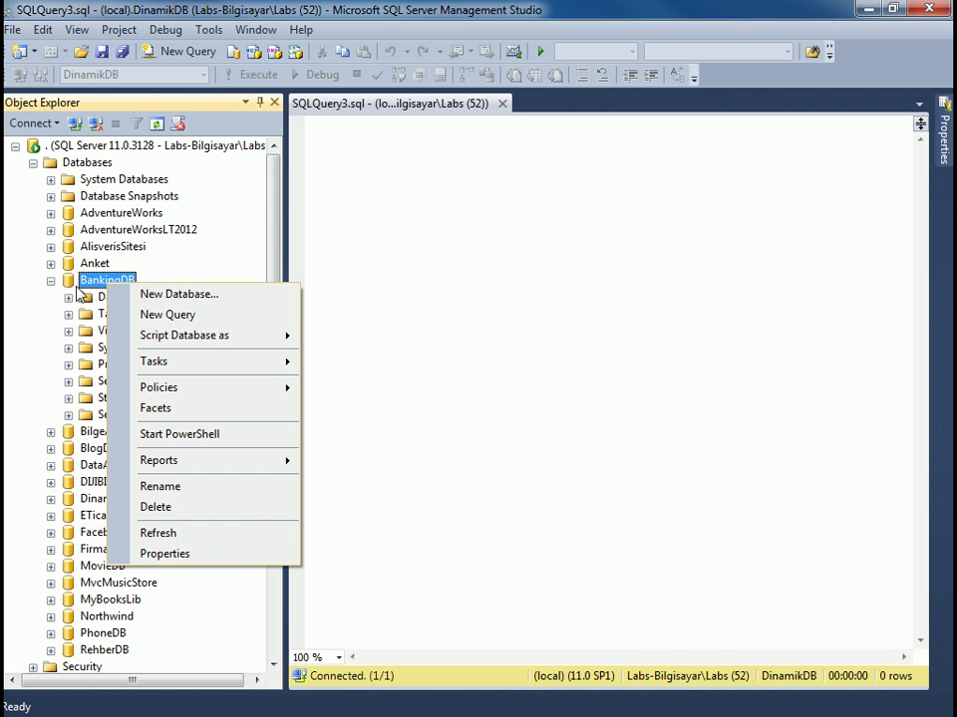
left_click(101, 298)
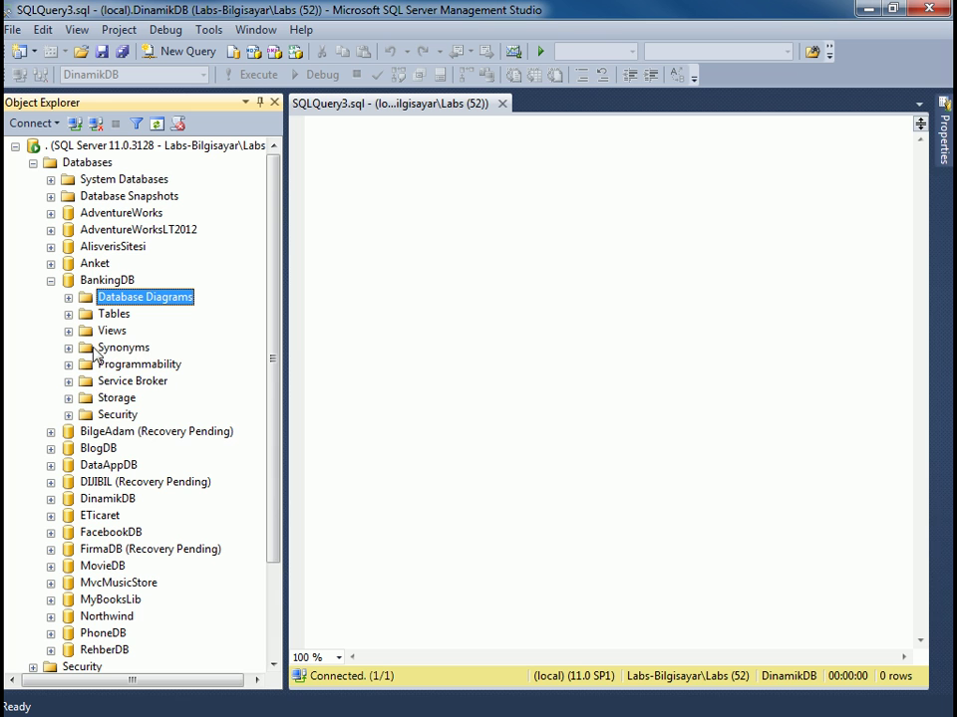
right_click(106, 282)
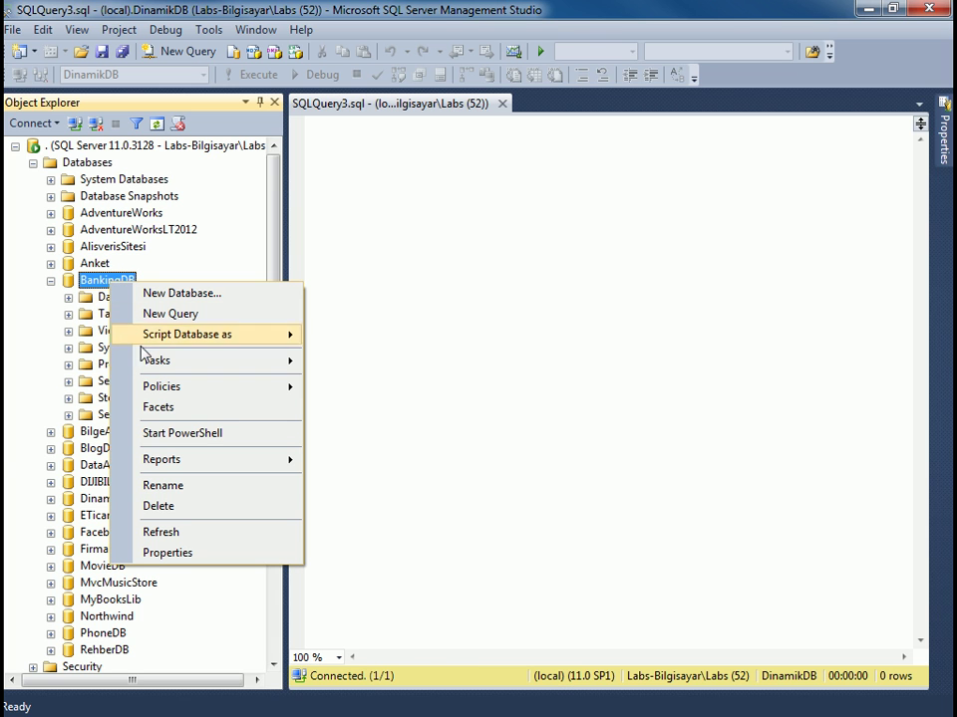
mouse_move(175, 363)
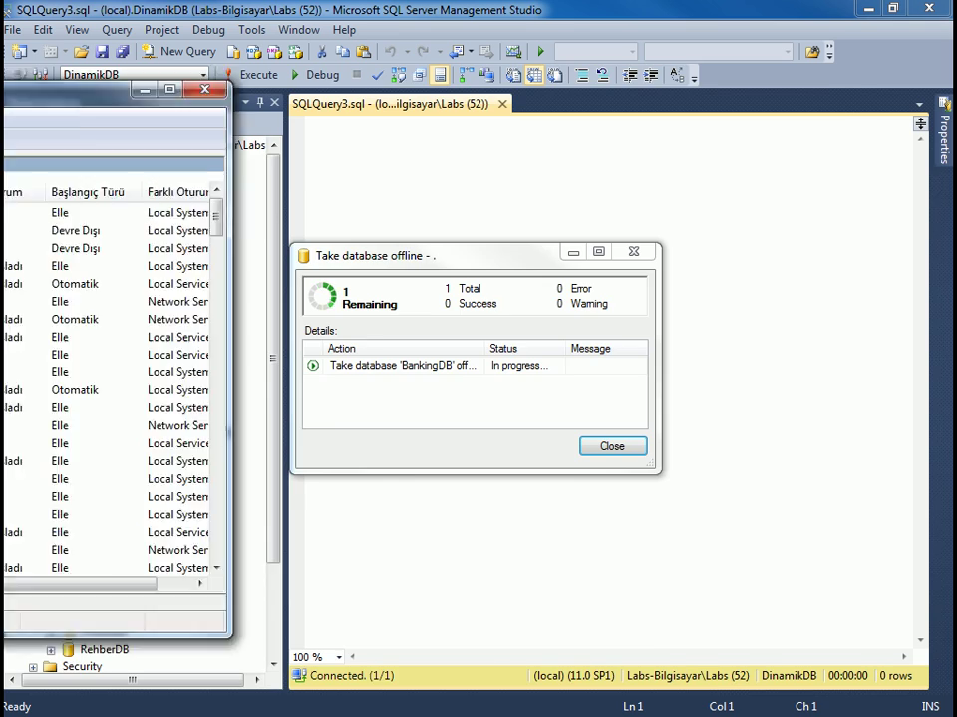
- Stop the SQL Server (MSSQLSERVER) service in Windows Services, then close the SQLQuery3.sql query in SQL Server Management Studio
key("s")
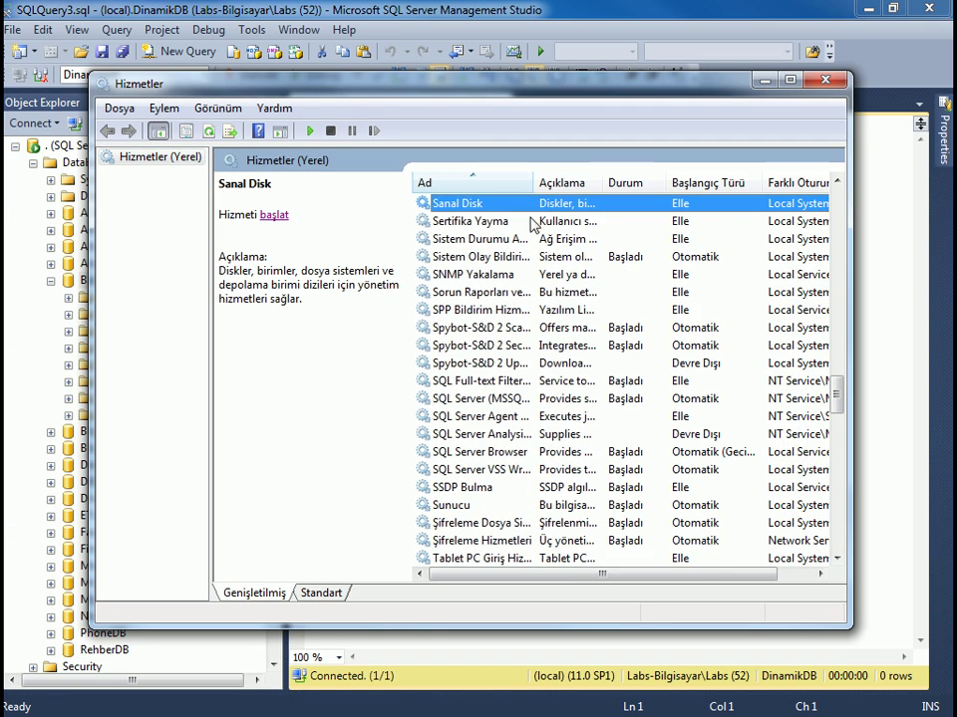
left_click_drag(534, 183, 640, 183)
left_click(468, 344)
left_click(518, 400)
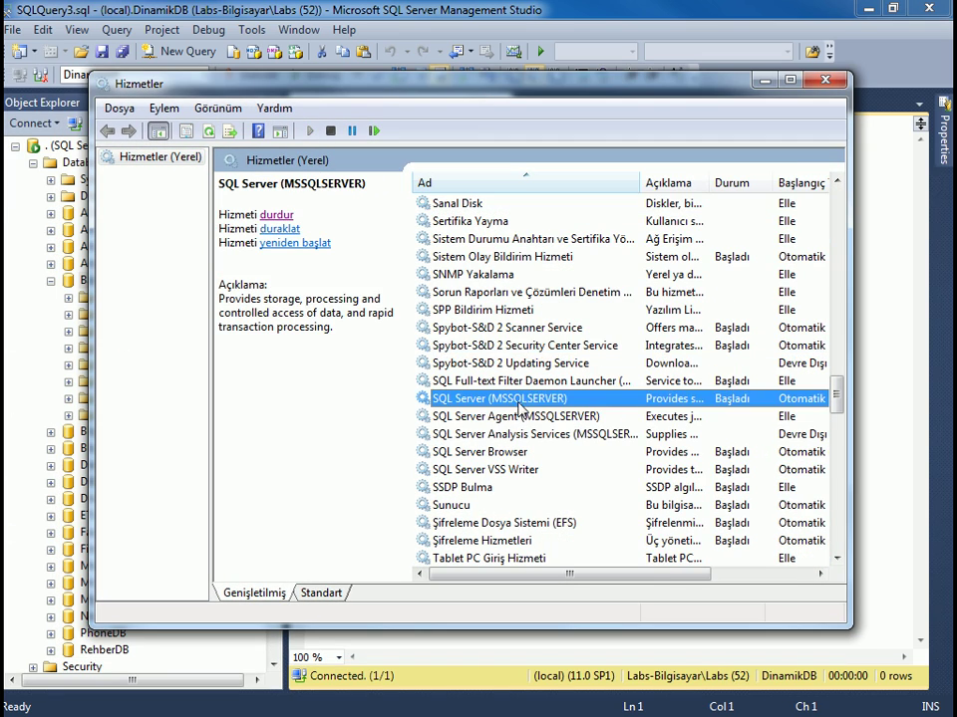
left_click(276, 215)
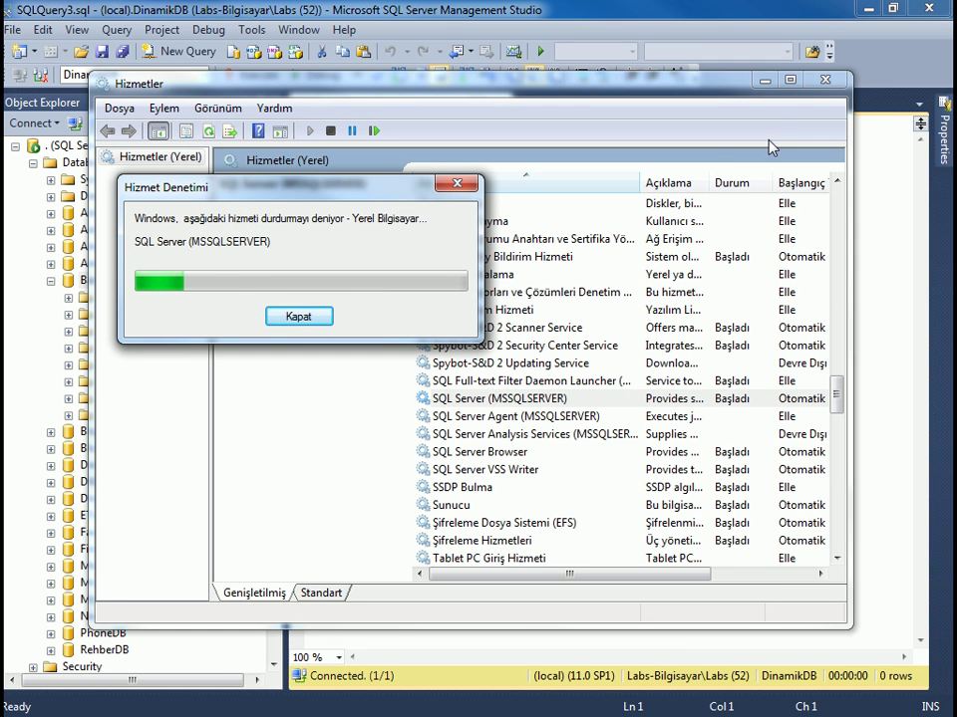
left_click(762, 82)
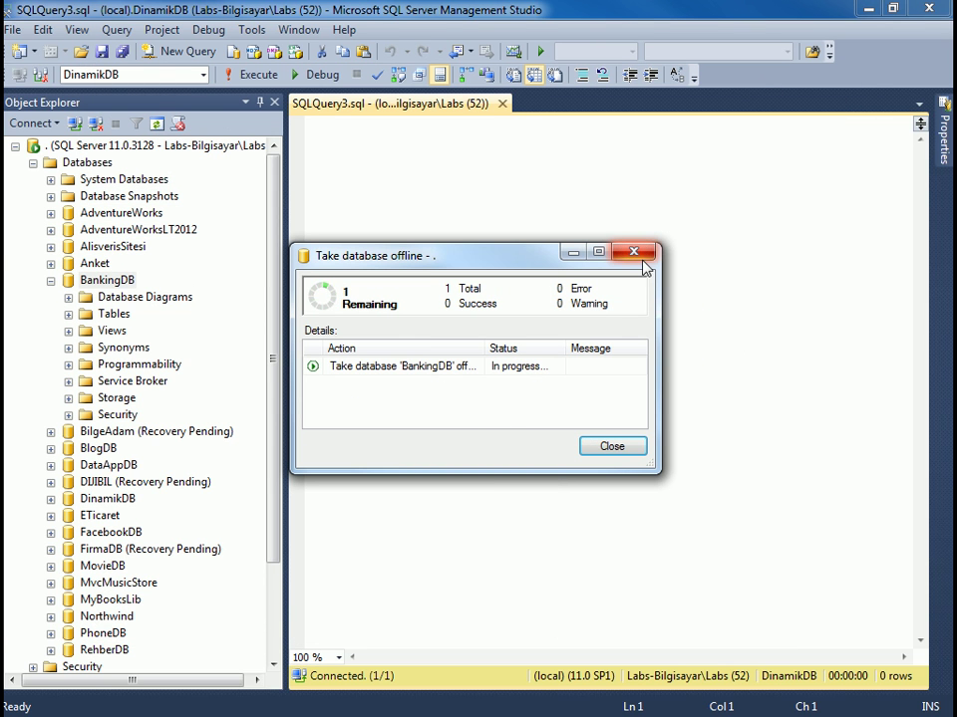
left_click(503, 104)
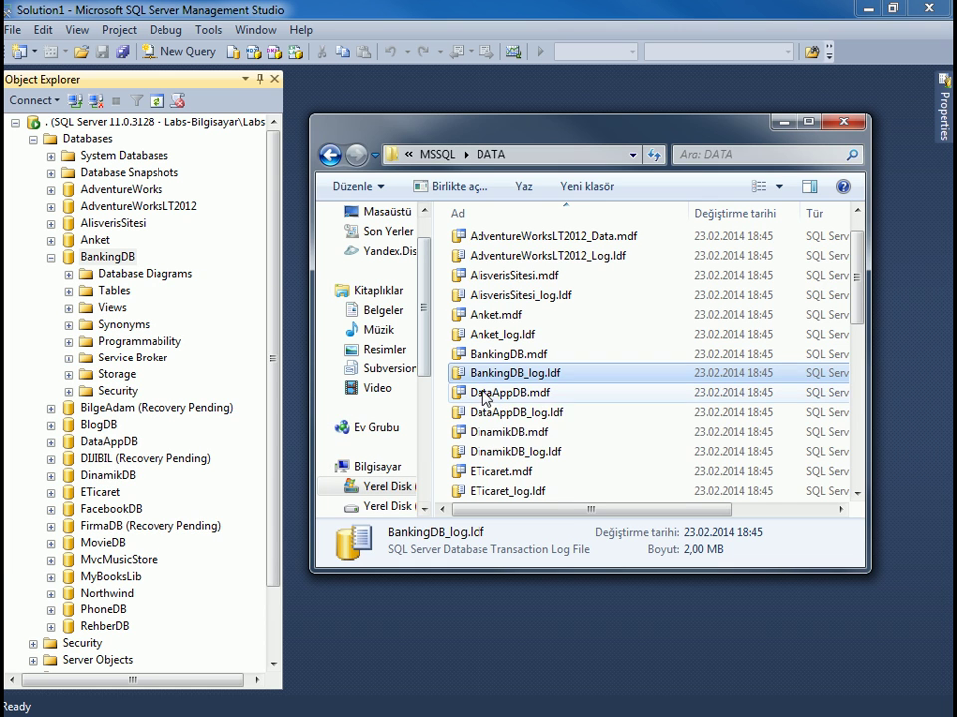
- In the DATA folder, rename BankingDB_log.ldf as -BankingDB_log.ldf, granting administrator permission
left_click(479, 377)
key("Home")
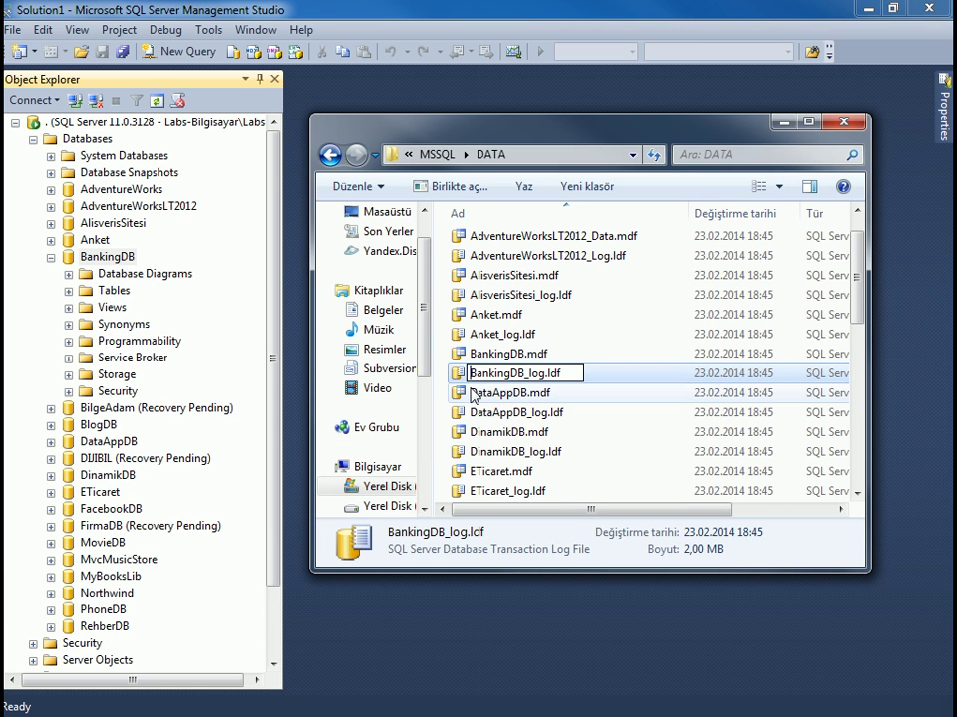
type("-")
key("Return")
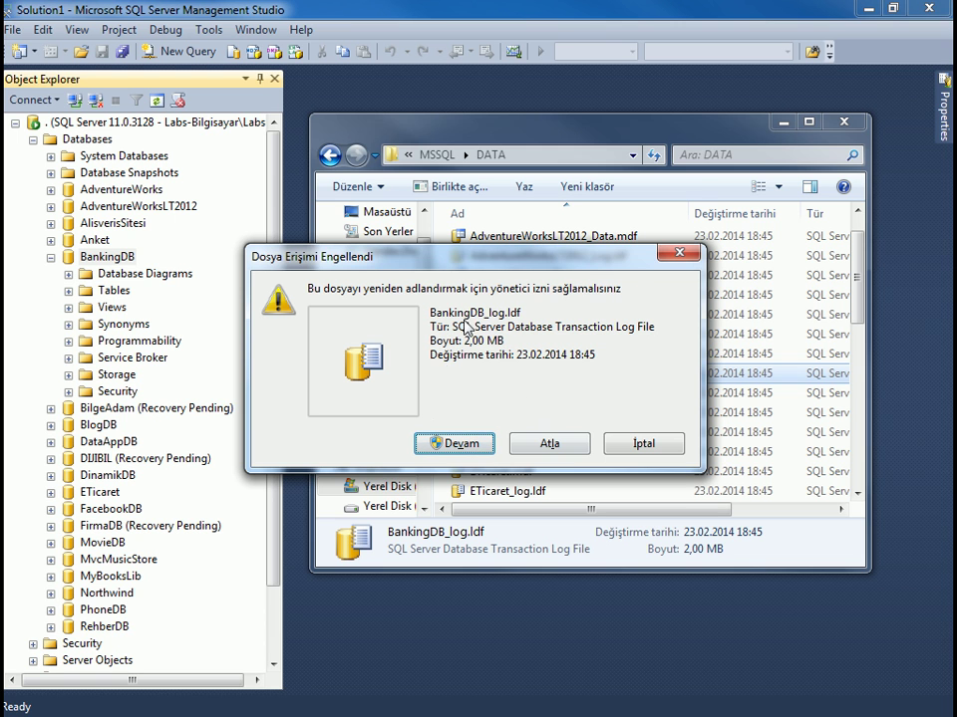
left_click(472, 444)
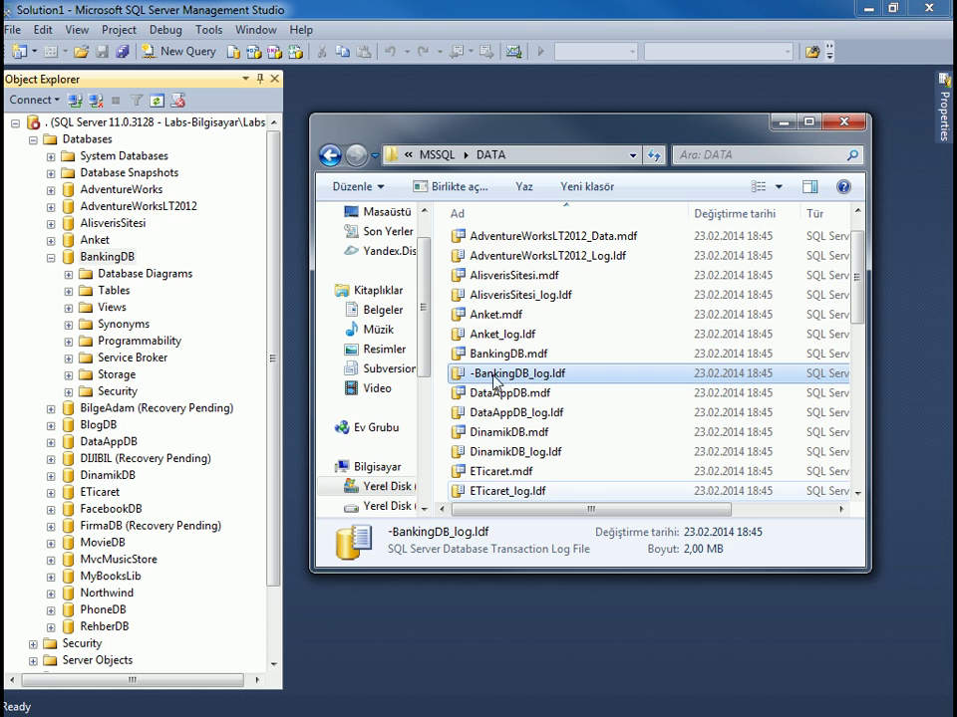
- Rename the BankingDB log file back to BankingDB_log.ldf and close the DATA folder window
right_click(475, 377)
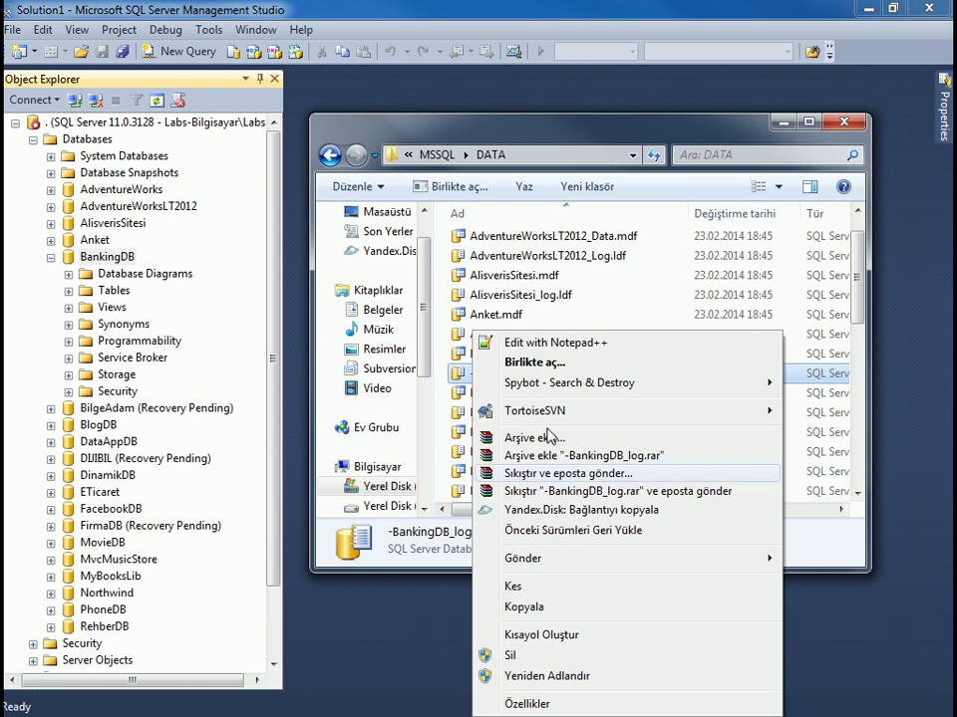
left_click(546, 677)
key("Home")
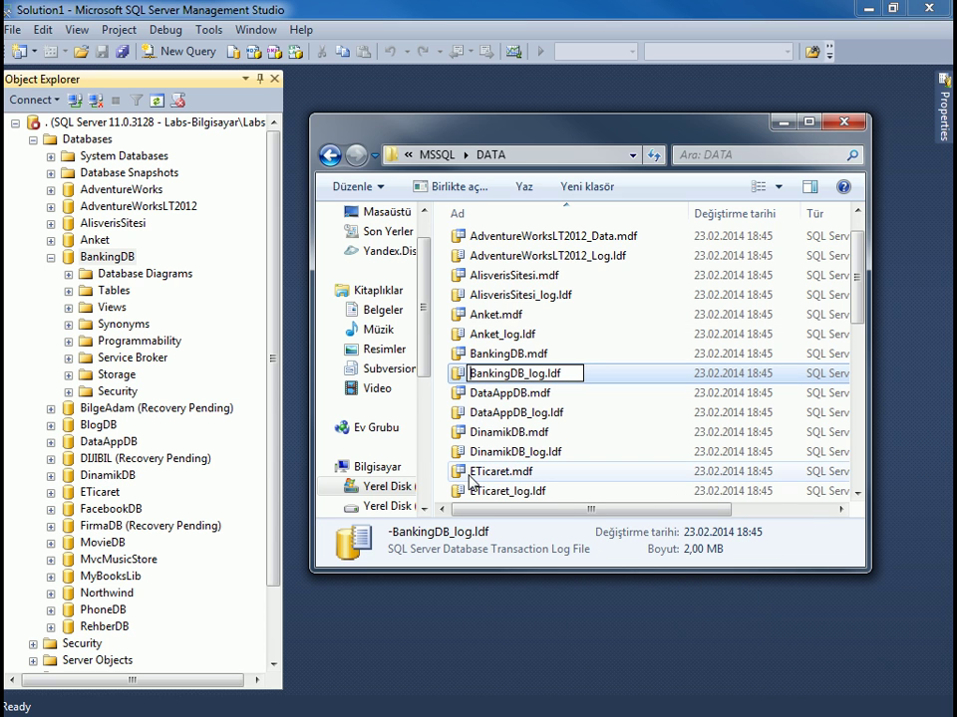
key("Delete")
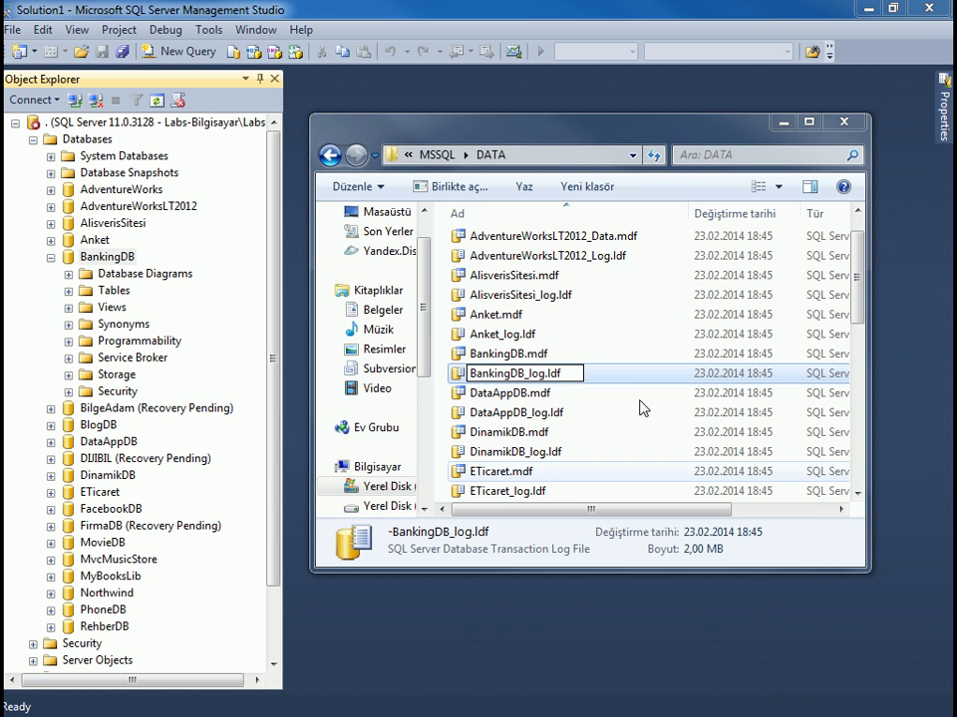
key("Return")
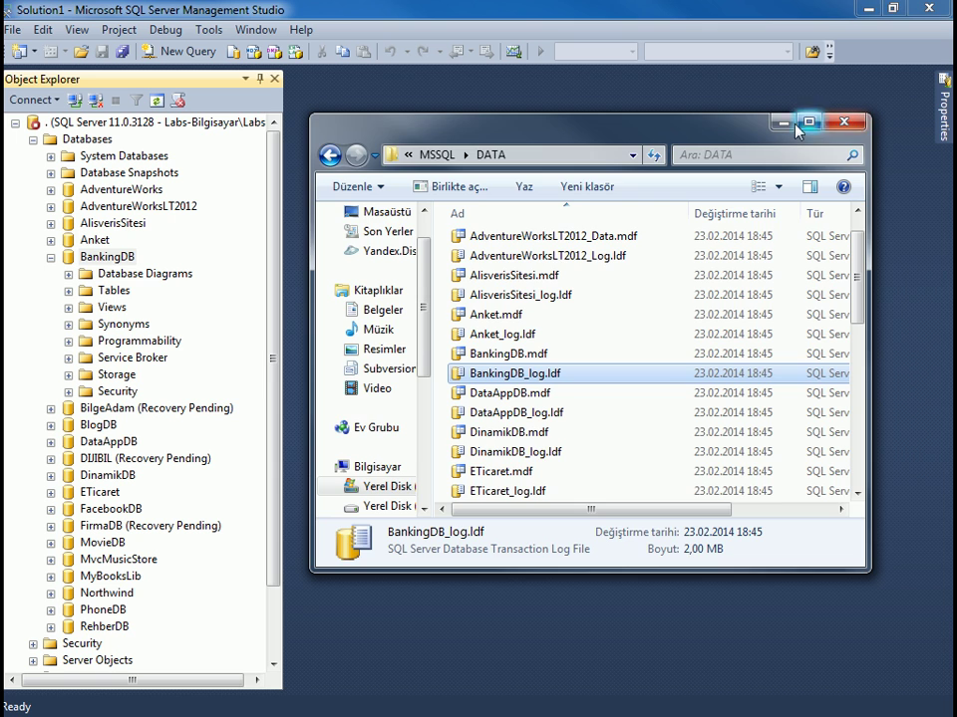
left_click(844, 122)
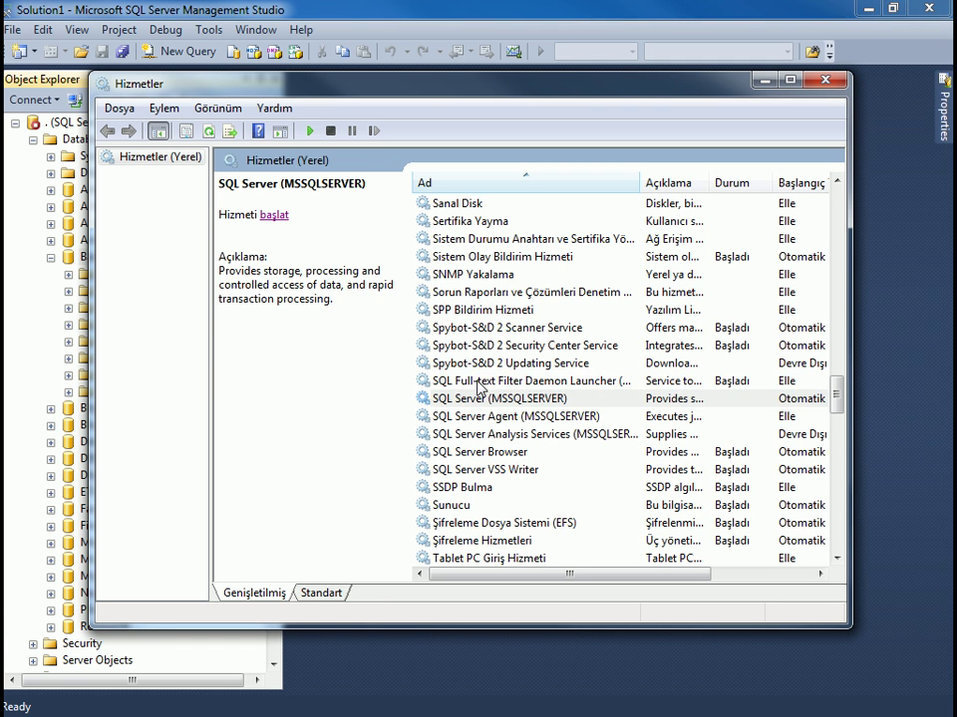
- Start the SQL Server (MSSQLSERVER) service again in Windows Services and minimize the Services window
left_click(478, 381)
left_click(439, 399)
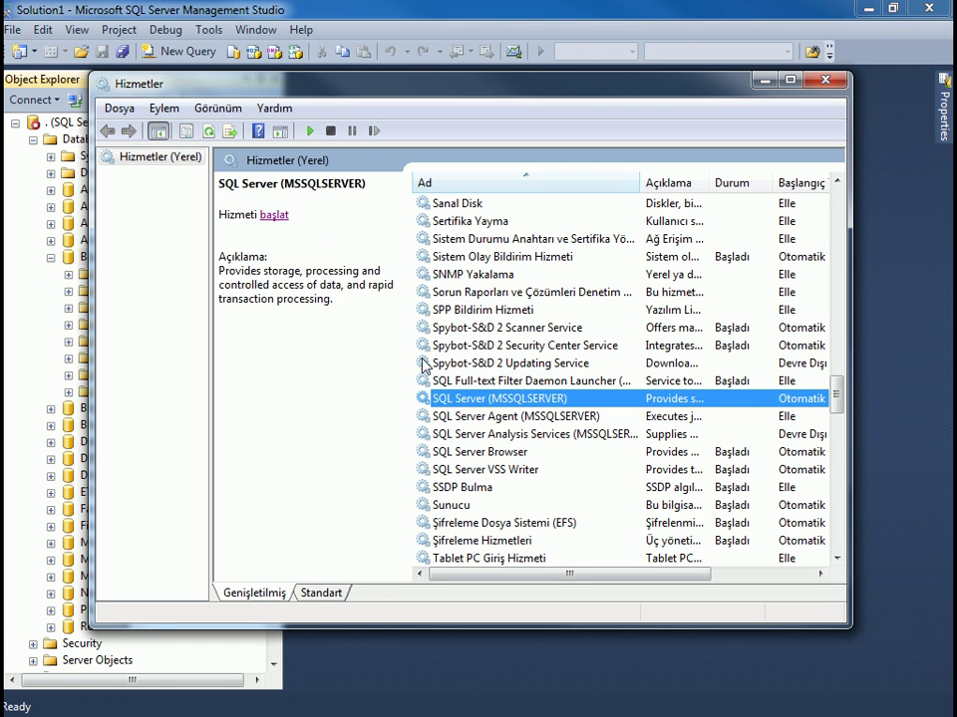
left_click(269, 216)
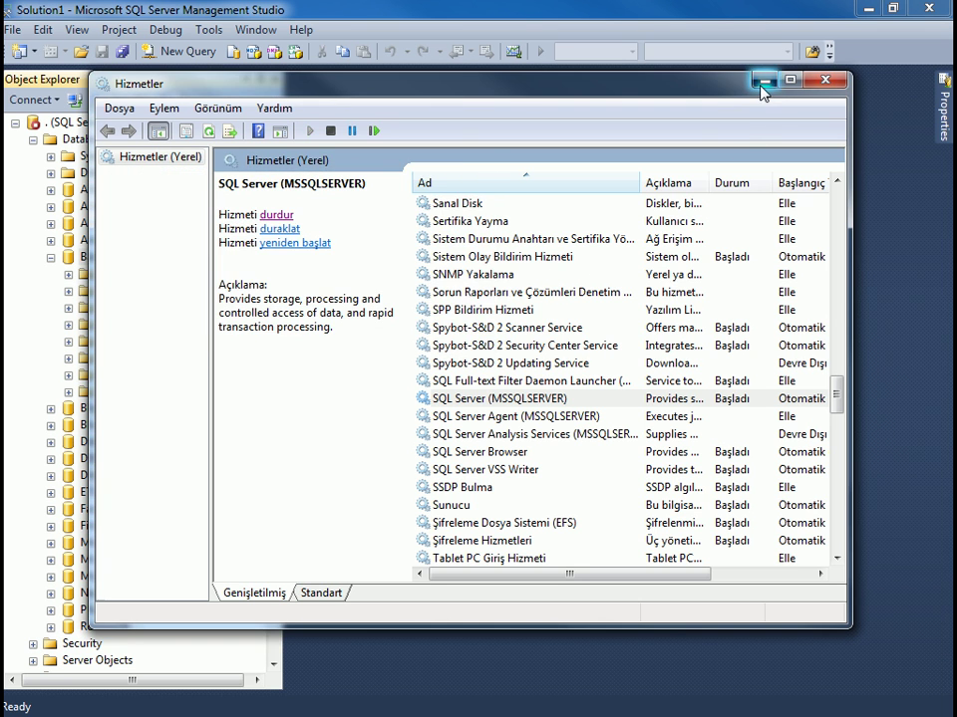
left_click(763, 79)
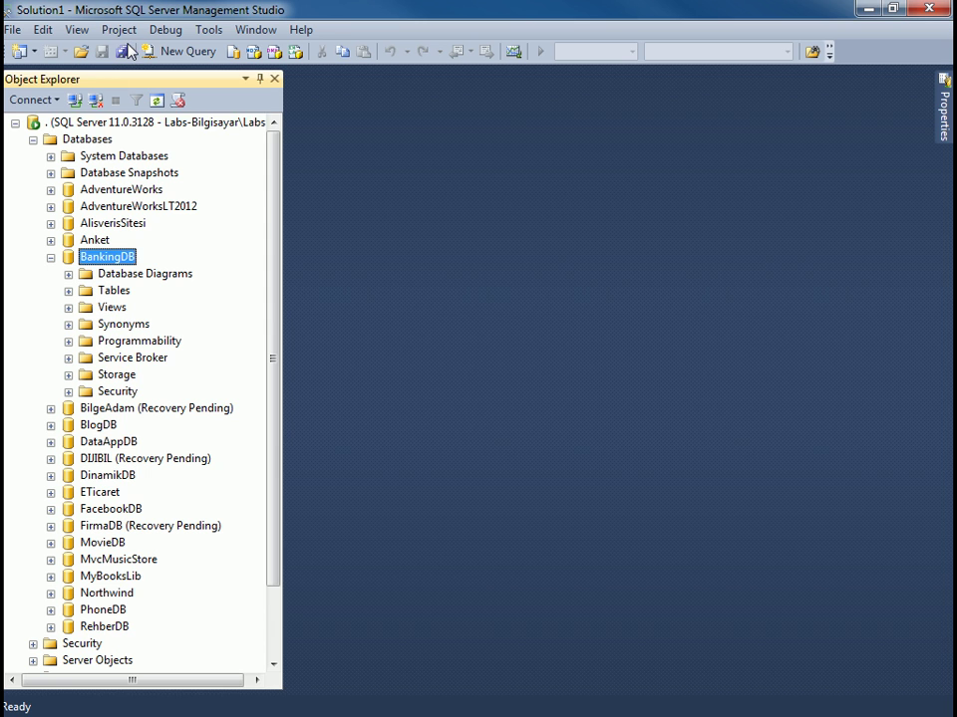
- Refresh the server connection in Object Explorer and expand its Databases folder
left_click(99, 121)
right_click(100, 121)
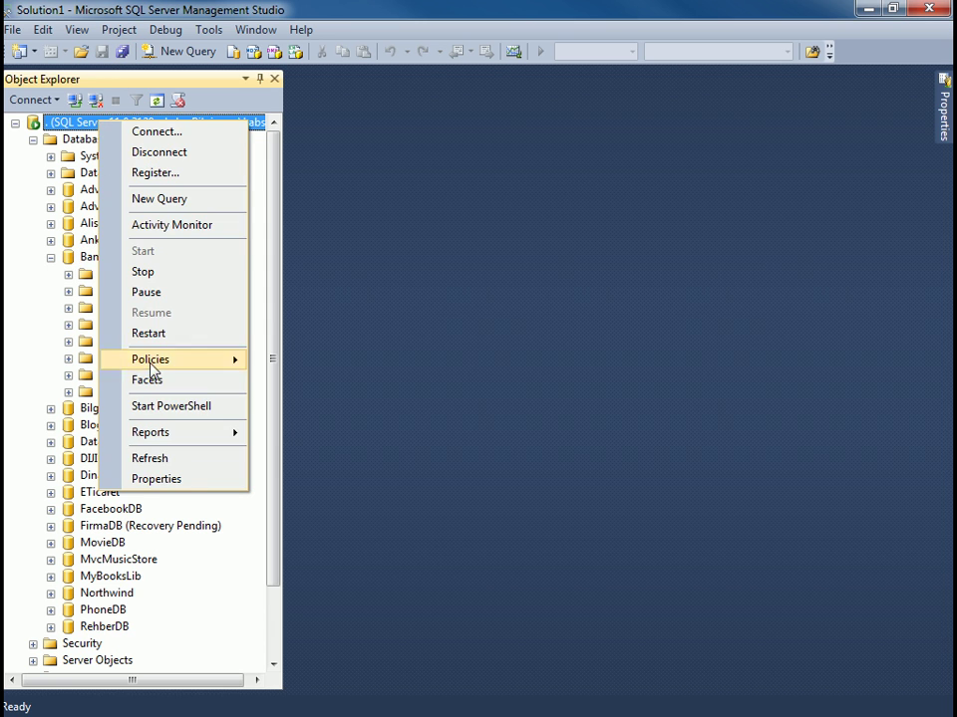
left_click(188, 457)
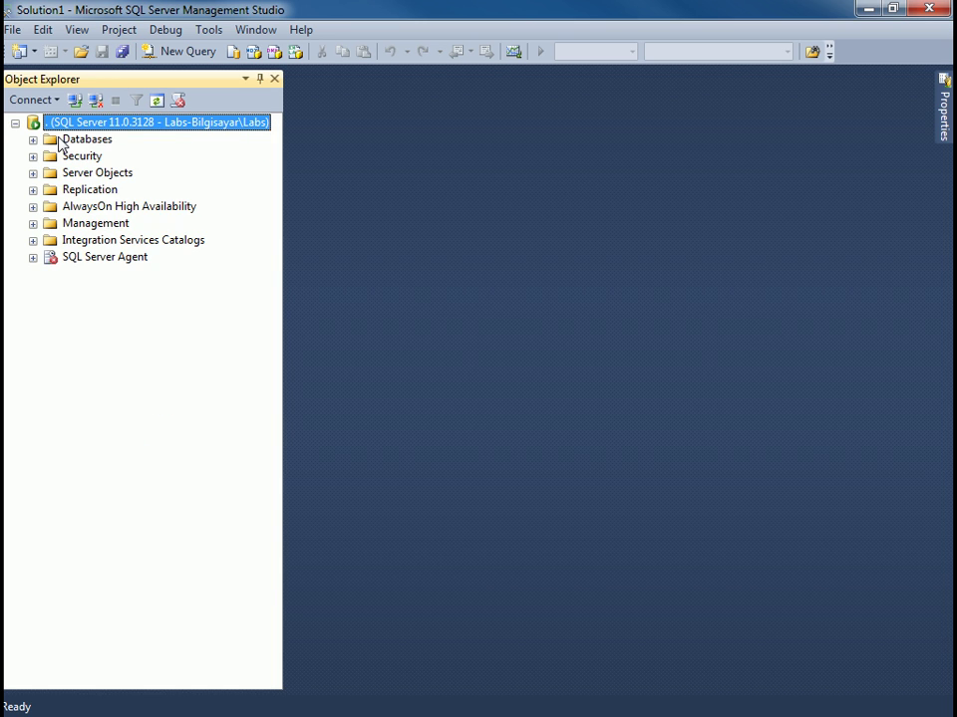
left_click(33, 140)
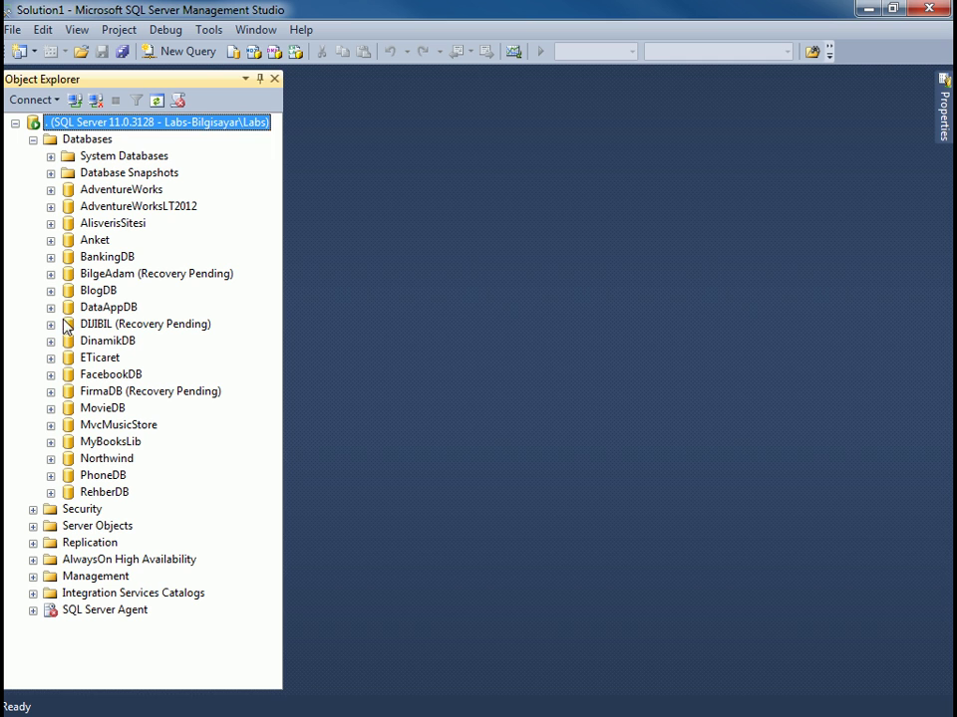